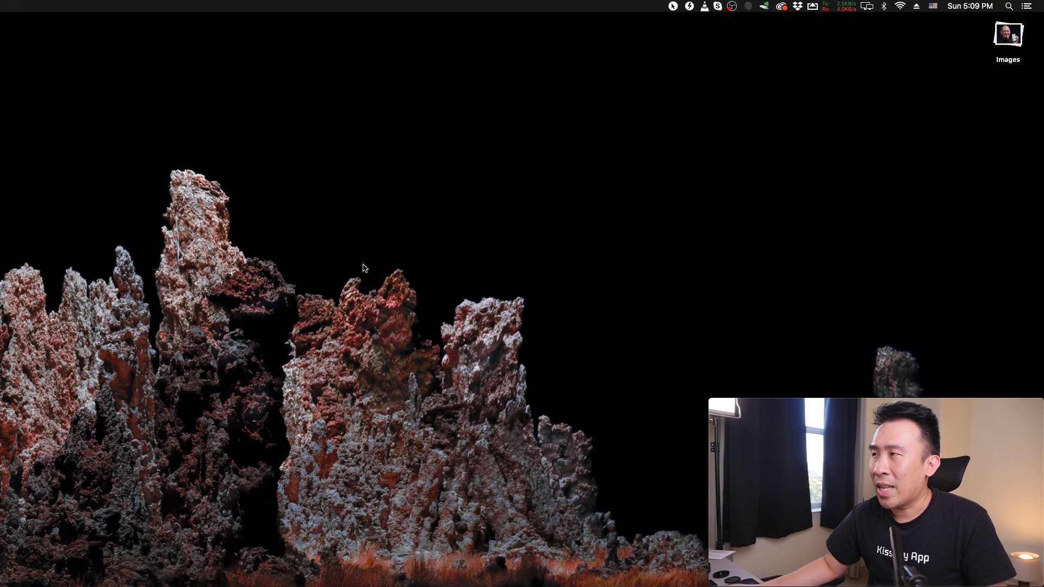
# Step: Start a Monosnap video capture and drag its capture frame toward the centre-left
pyautogui.click(689, 7)
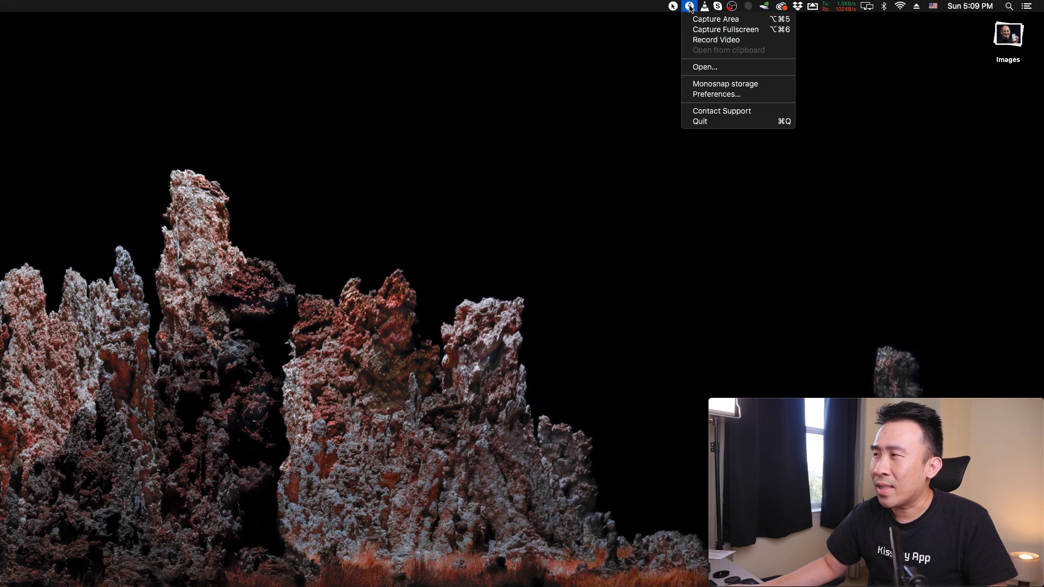
pyautogui.click(701, 41)
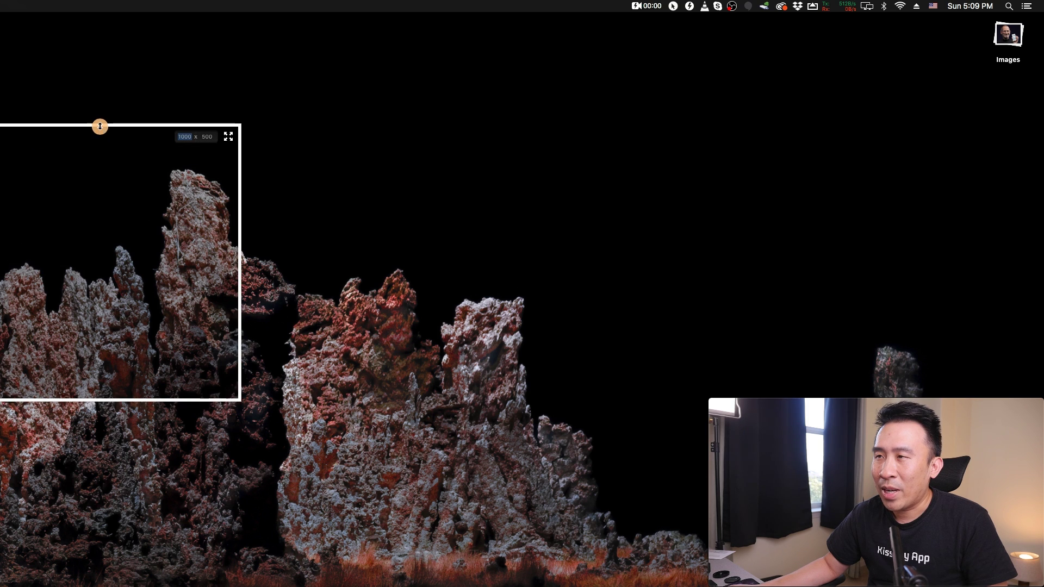
pyautogui.moveTo(100, 126); pyautogui.dragTo(471, 135)
pyautogui.write('1280')
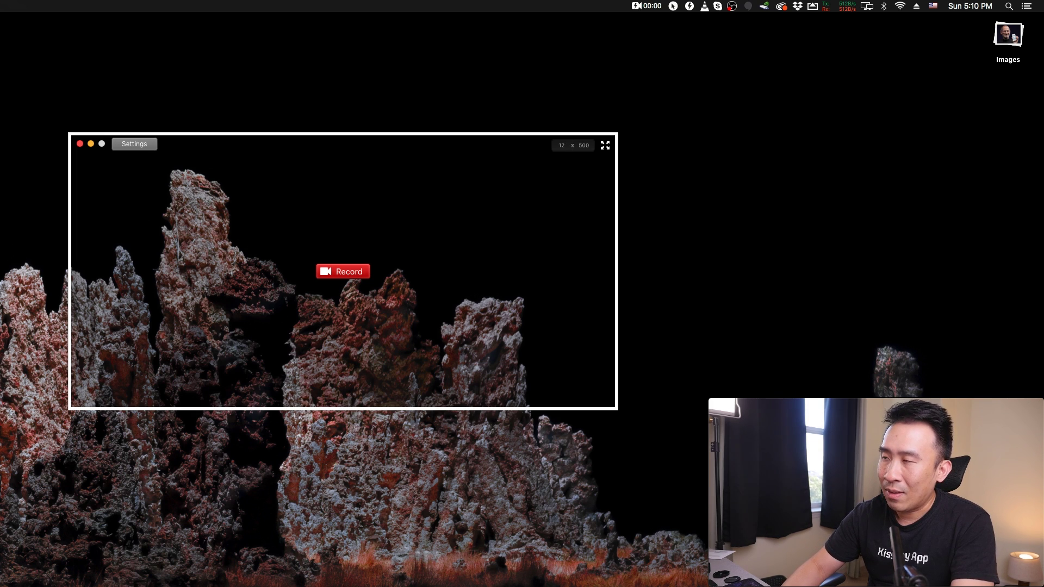
# Step: Size the capture frame to 1280 × 720 and move it over the upper-left screen
pyautogui.press('Tab')
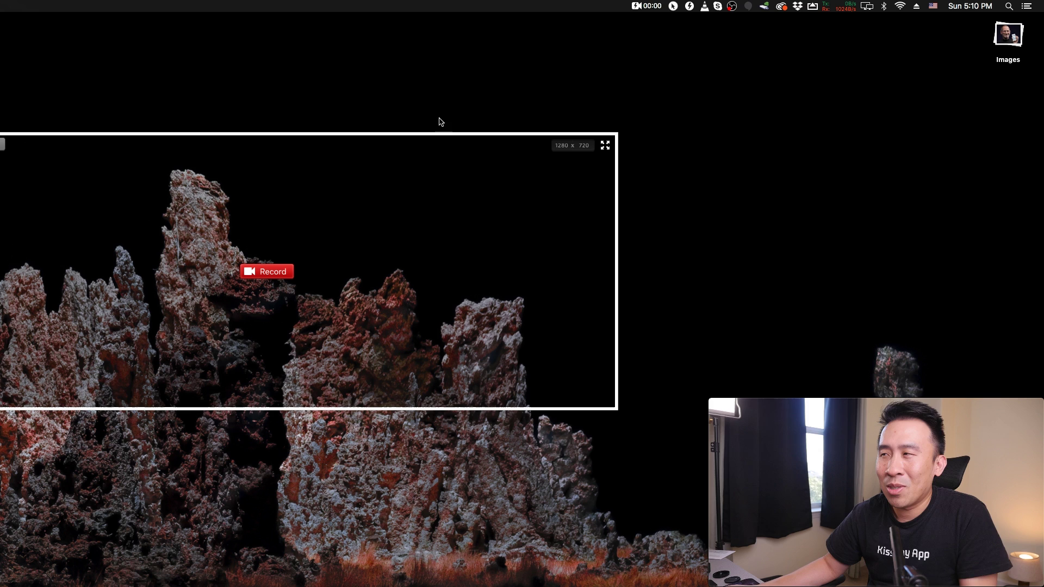
pyautogui.press('Return')
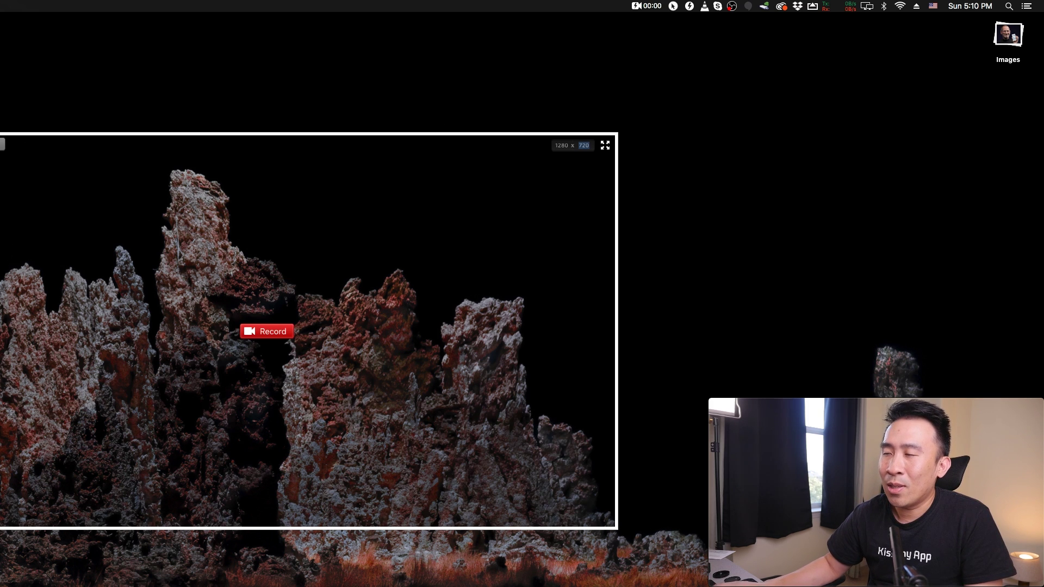
pyautogui.moveTo(327, 204)
pyautogui.mouseDown()
pyautogui.moveTo(433, 147)
pyautogui.moveTo(486, 133)
pyautogui.moveTo(484, 116)
pyautogui.moveTo(469, 114)
pyautogui.mouseUp()
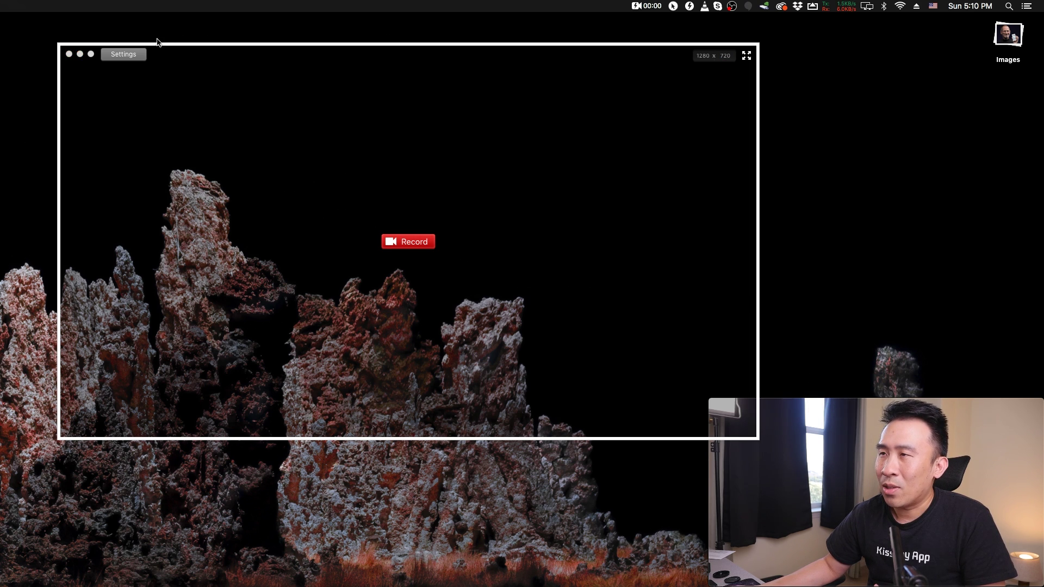
# Step: Close the Monosnap capture frame without recording
pyautogui.click(68, 57)
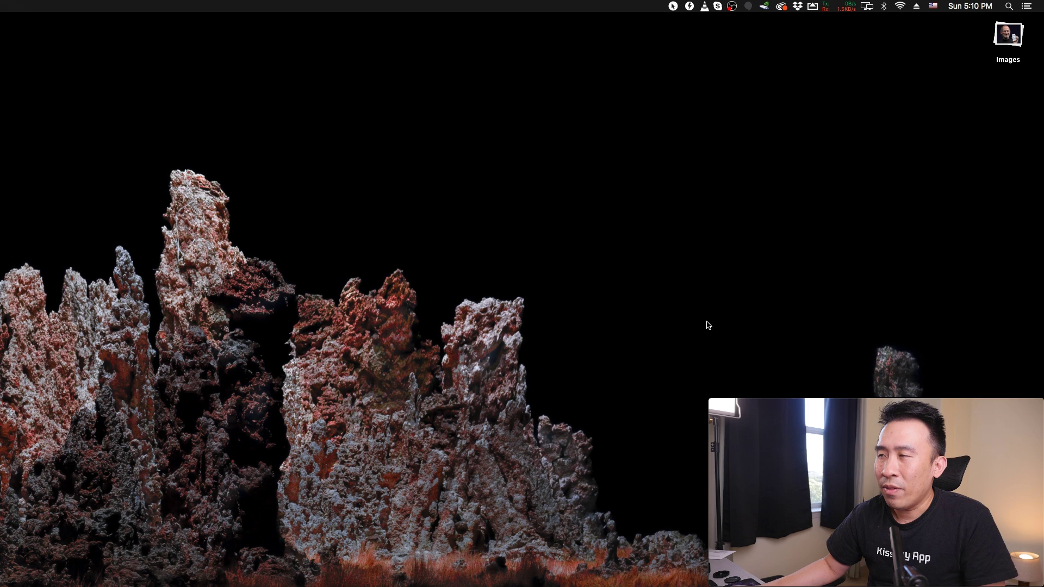
# Step: Start a QuickTime movie recording with the USB Capture HDMI camera, controls hidden
pyautogui.click(812, 402)
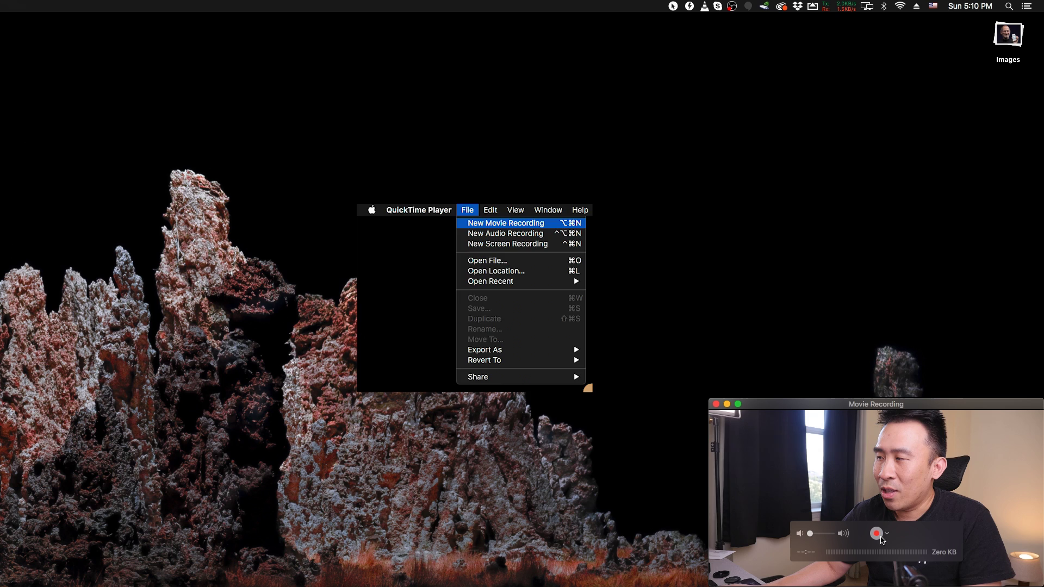
pyautogui.click(887, 535)
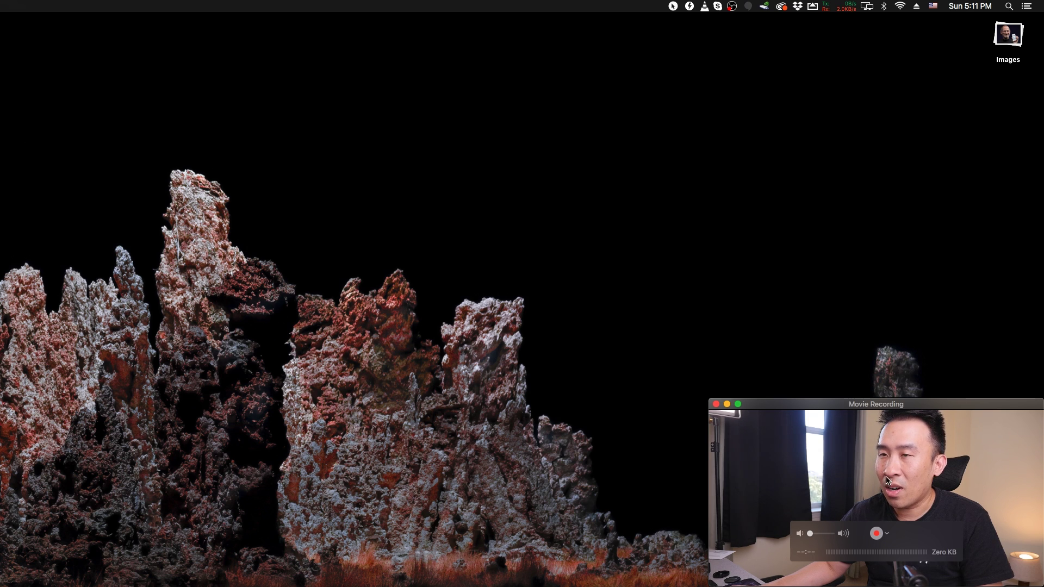
pyautogui.press('Escape')
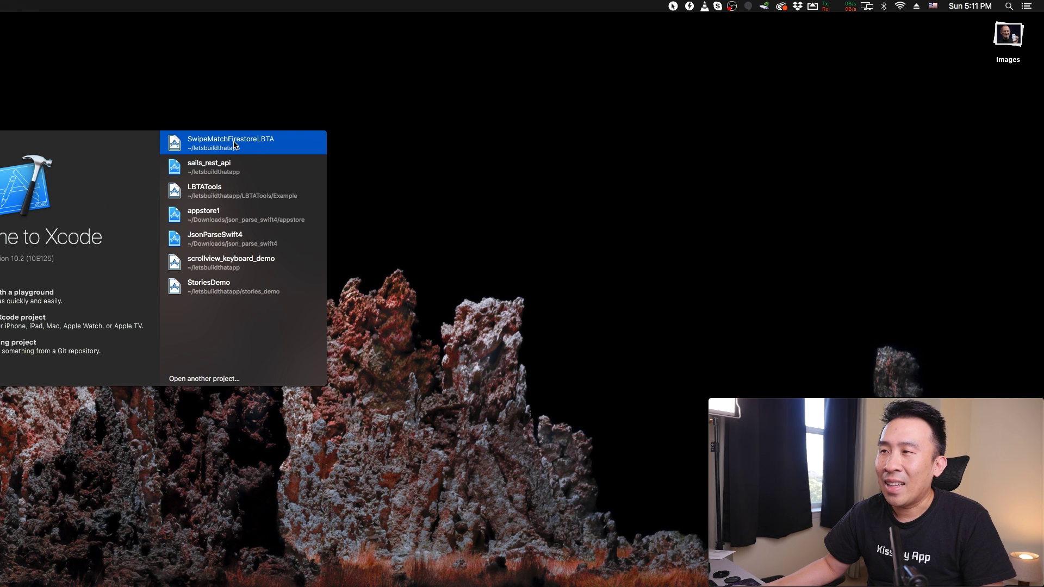
# Step: Open SwipeMatchFirestoreLBTA from Xcode's Welcome window and shrink it into the capture area
pyautogui.moveTo(93, 144); pyautogui.dragTo(332, 147)
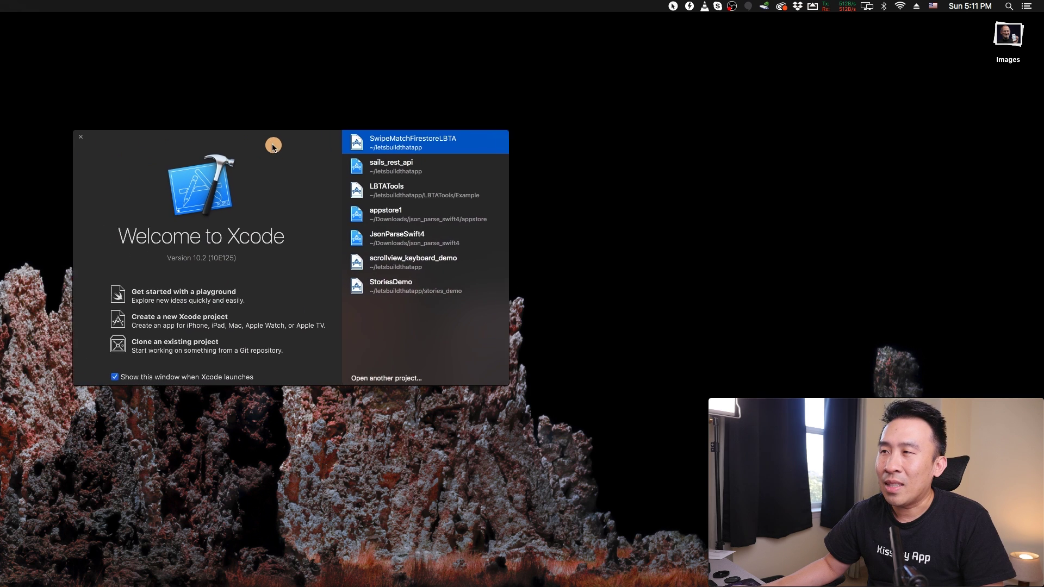
pyautogui.doubleClick(443, 146)
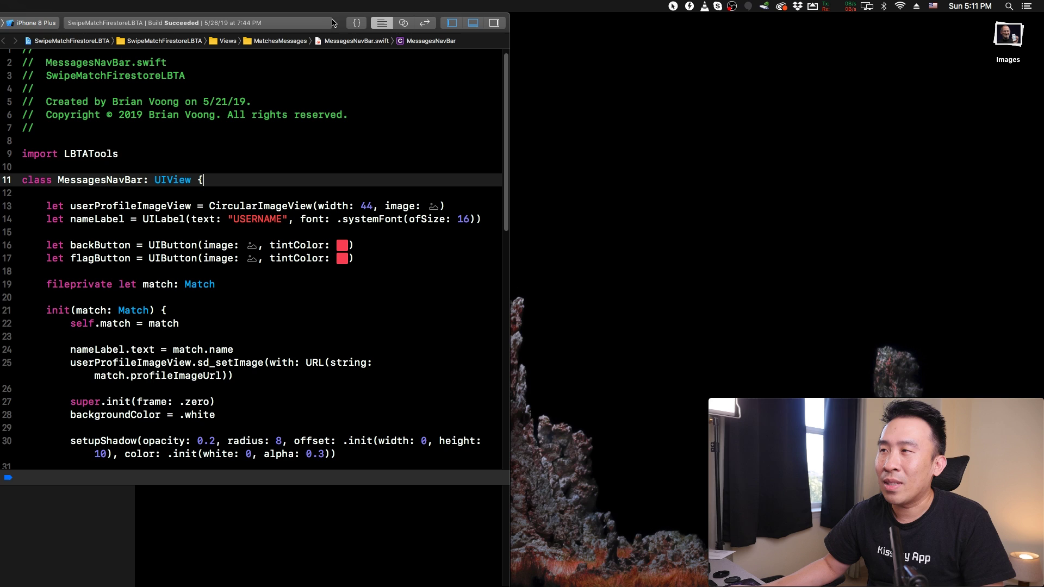
pyautogui.moveTo(250, 23); pyautogui.dragTo(537, 17)
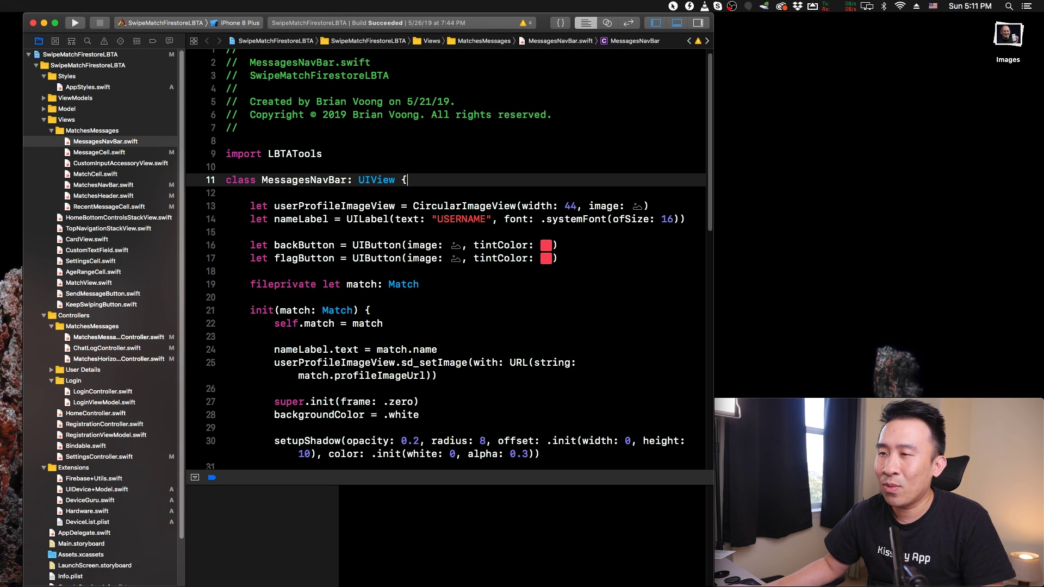
pyautogui.moveTo(24, 585); pyautogui.dragTo(92, 444)
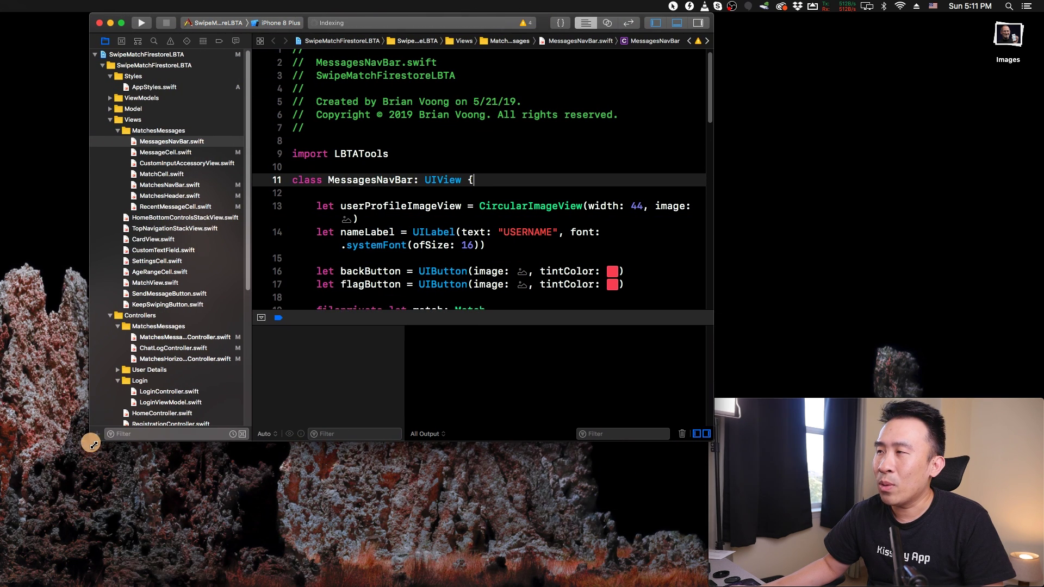
# Step: Record and save a ten-second Monosnap screencast of the Xcode window
pyautogui.click(688, 9)
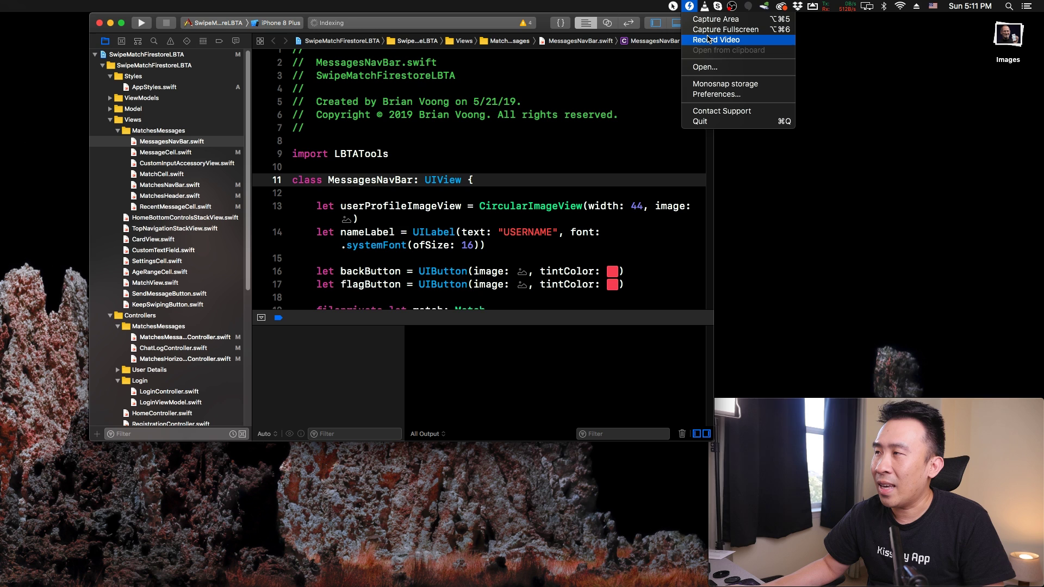
pyautogui.click(702, 39)
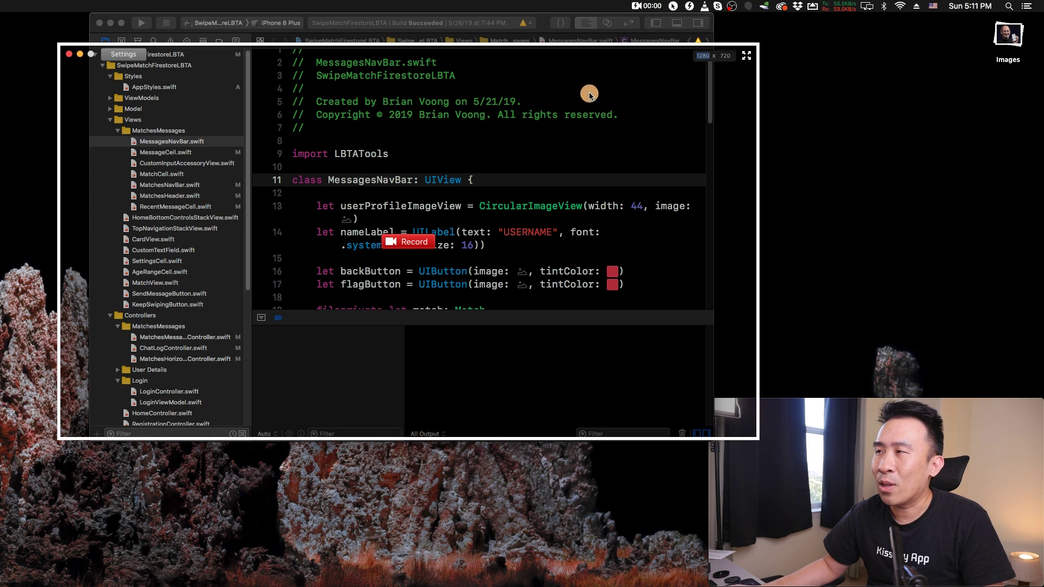
pyautogui.click(472, 80)
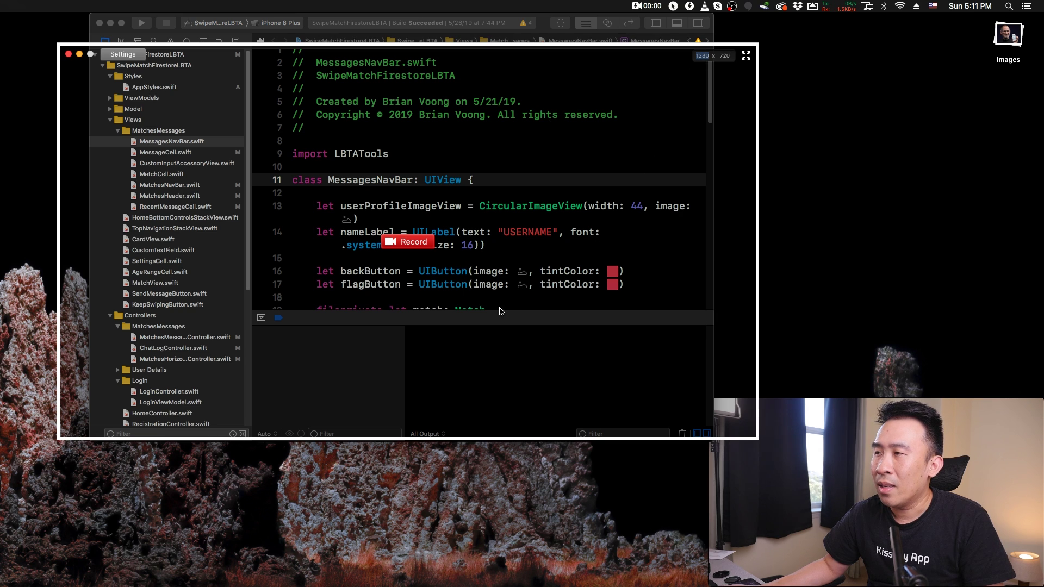
pyautogui.click(412, 242)
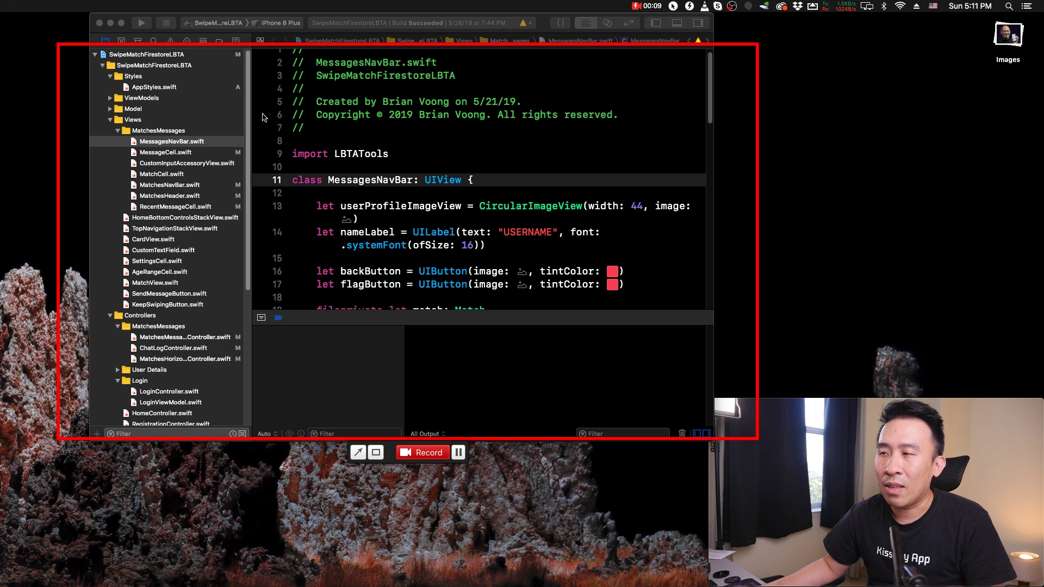
pyautogui.click(428, 454)
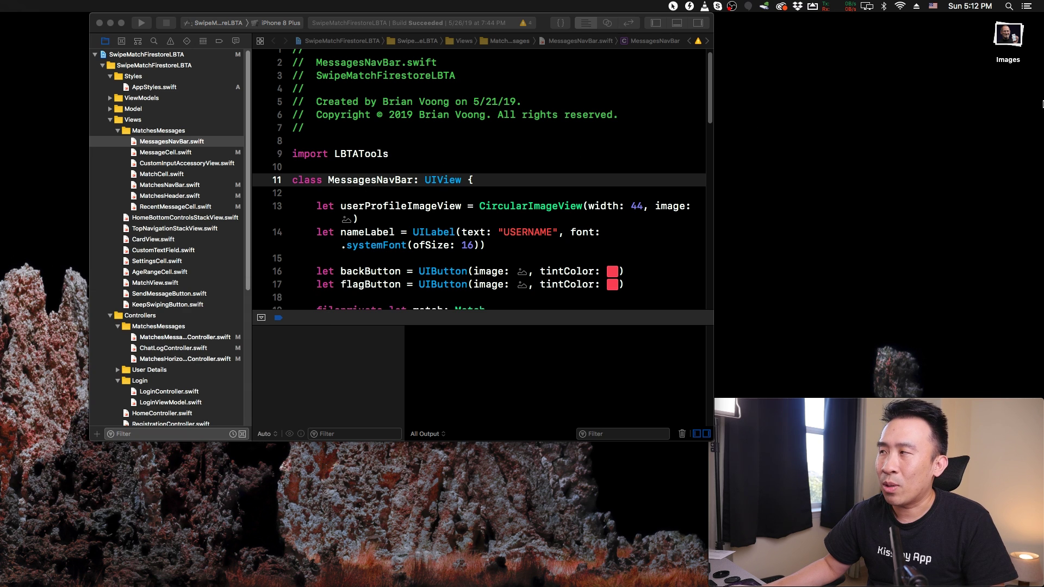
# Step: Bring up Audition recording audio_recording_1b, drag it mostly off-screen, then hide it
pyautogui.press('super+Tab')
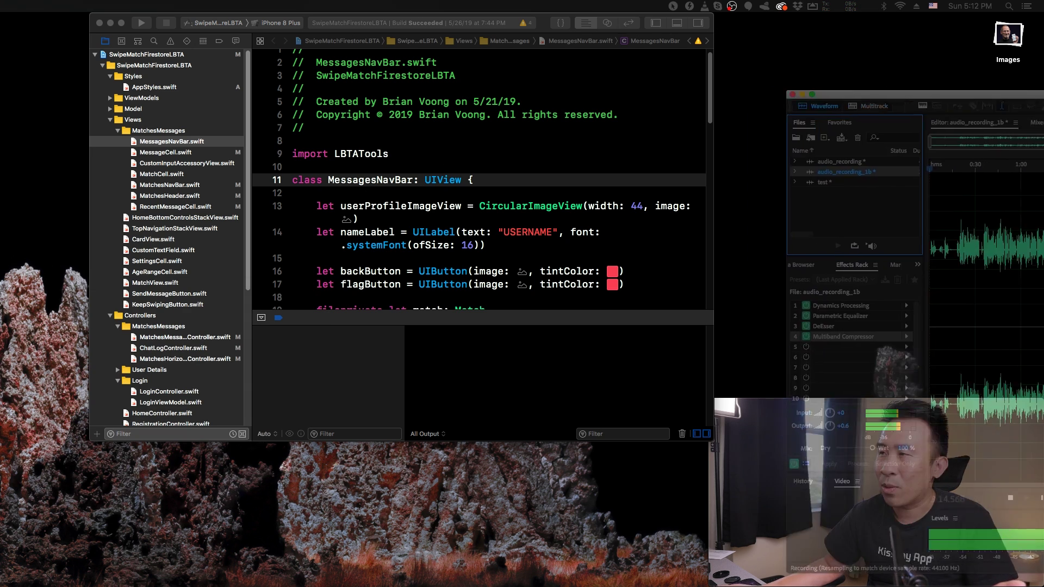
pyautogui.moveTo(1022, 106); pyautogui.dragTo(400, 48)
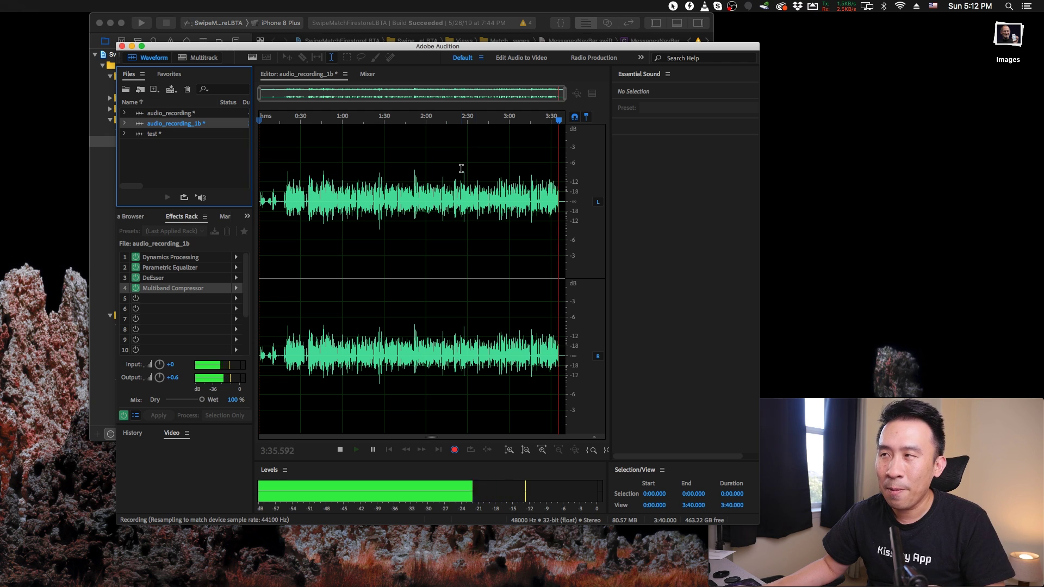
pyautogui.moveTo(434, 49); pyautogui.dragTo(465, 52)
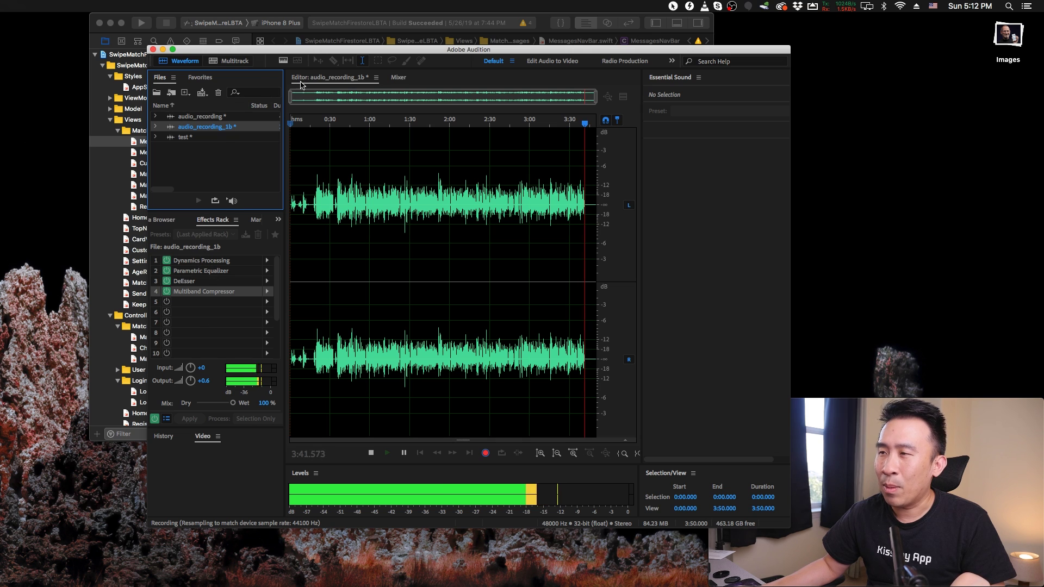
pyautogui.moveTo(314, 55); pyautogui.dragTo(1043, 47)
pyautogui.press('super+h')
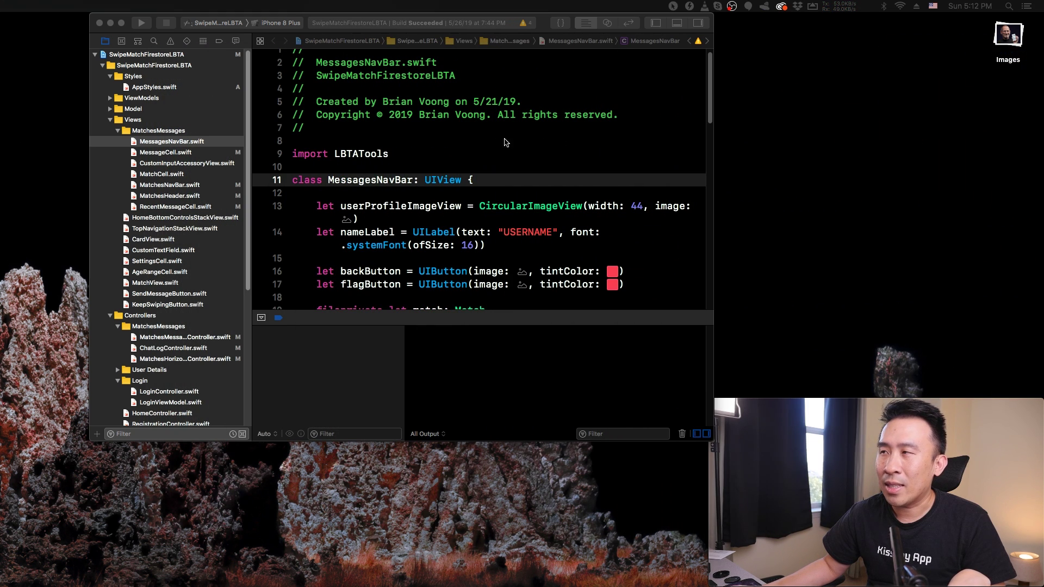
# Step: Refocus Xcode and frame a new Monosnap video capture region over it
pyautogui.click(481, 140)
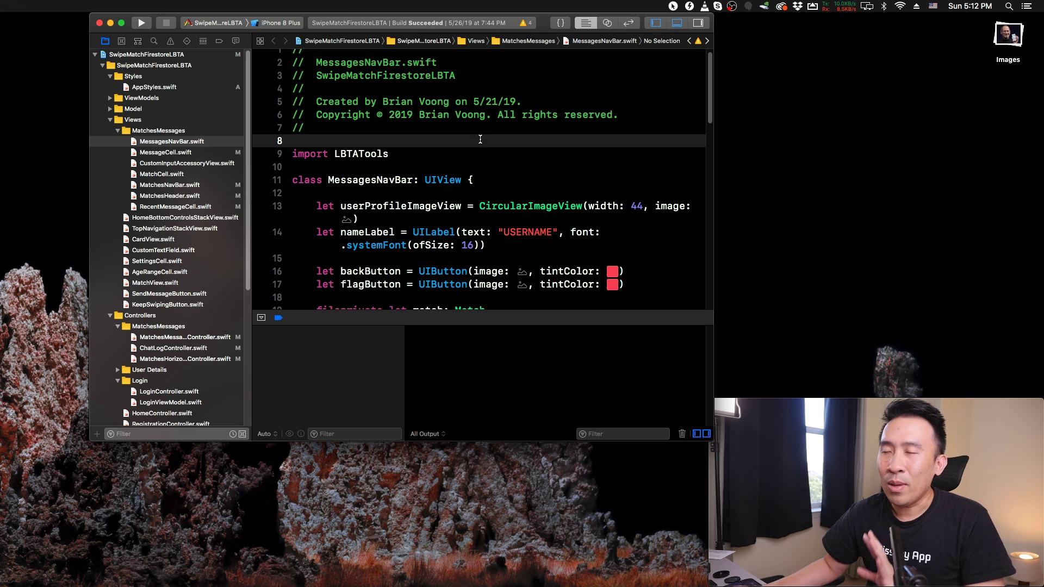
pyautogui.click(690, 7)
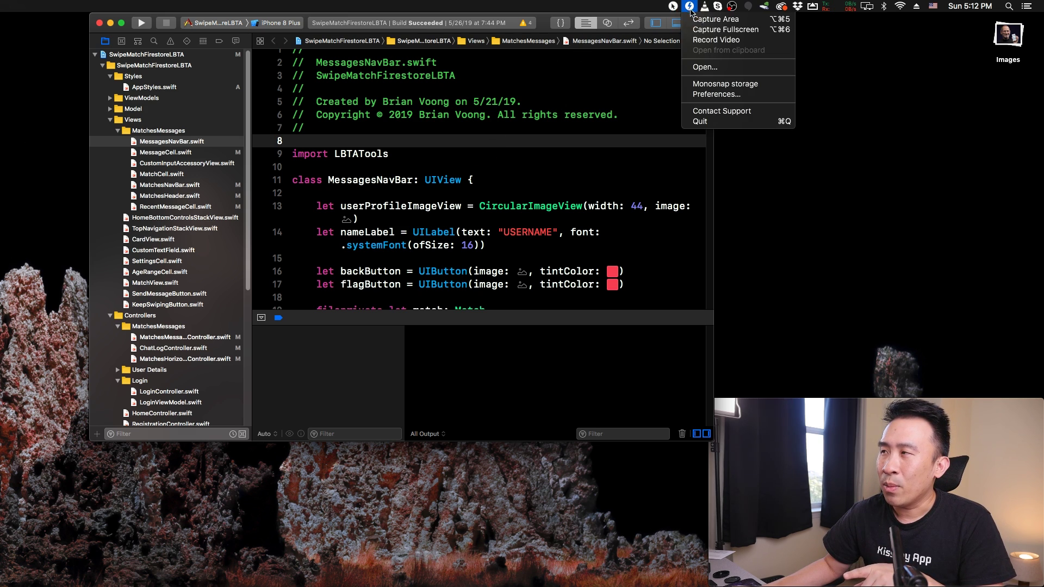
pyautogui.click(691, 43)
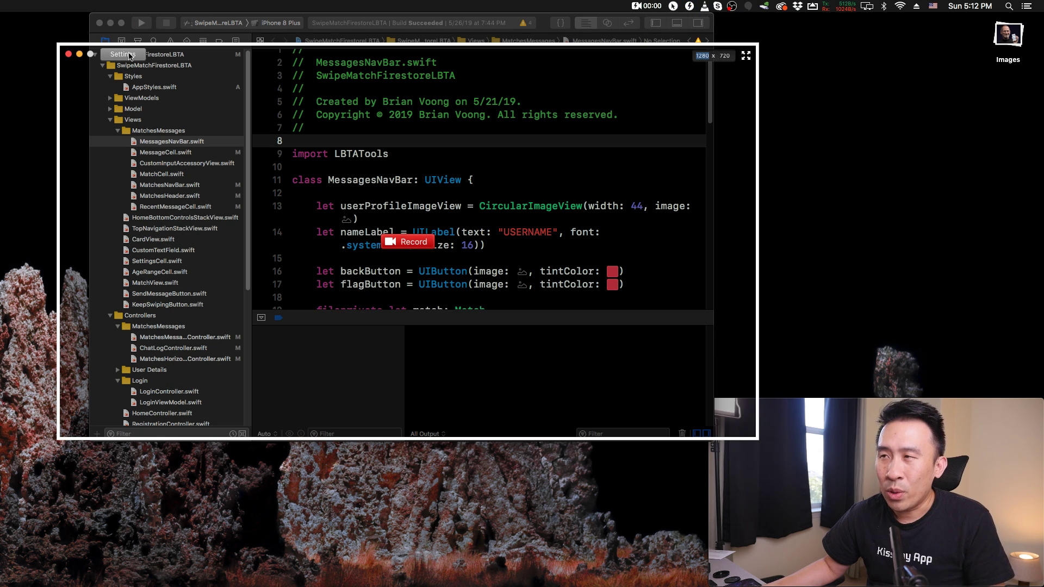
# Step: In Monosnap's capture settings, keep Scarlett 2i2 USB as the audio input
pyautogui.click(129, 56)
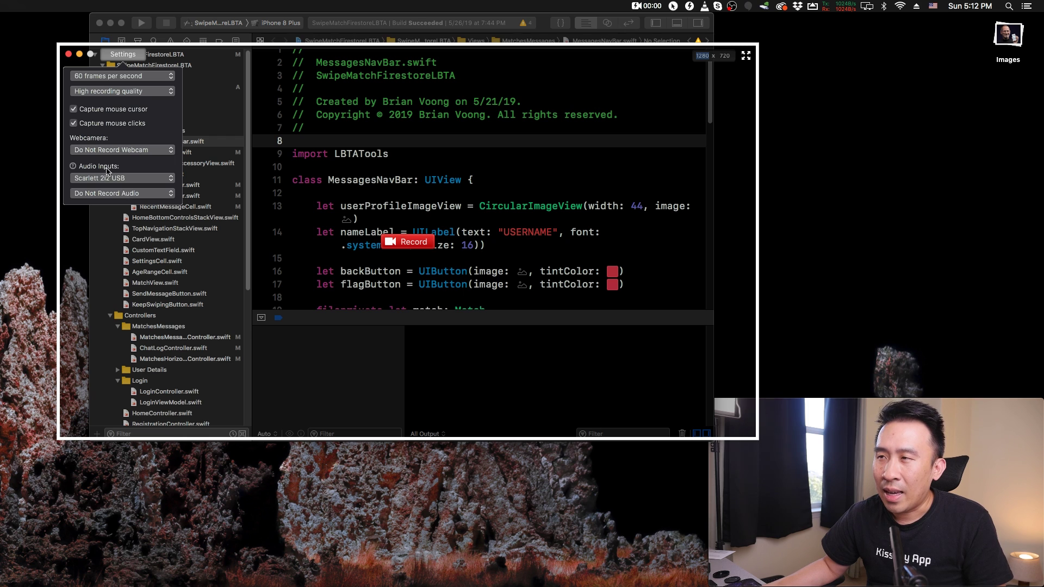
pyautogui.click(130, 181)
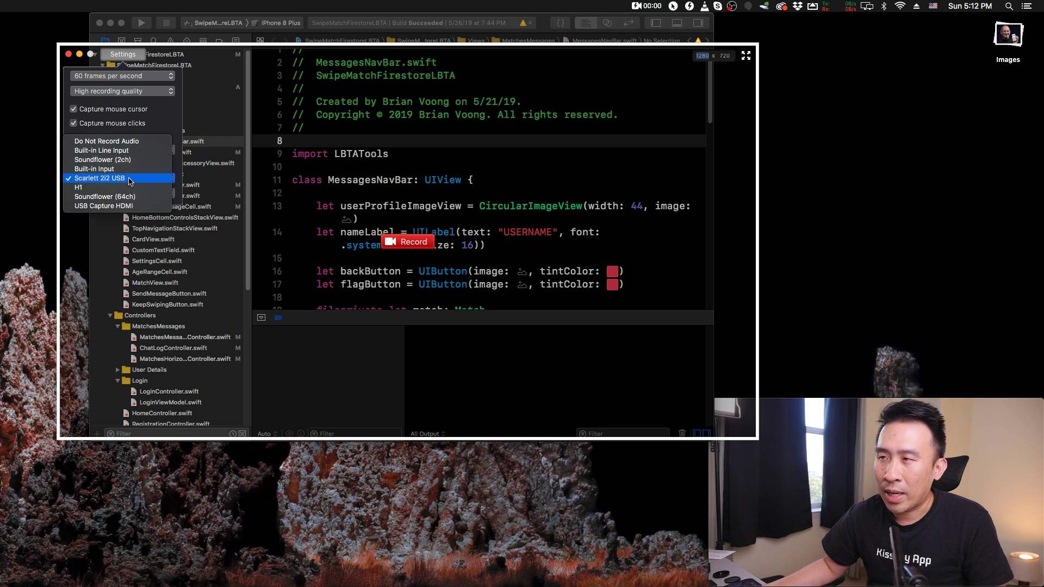
pyautogui.click(130, 181)
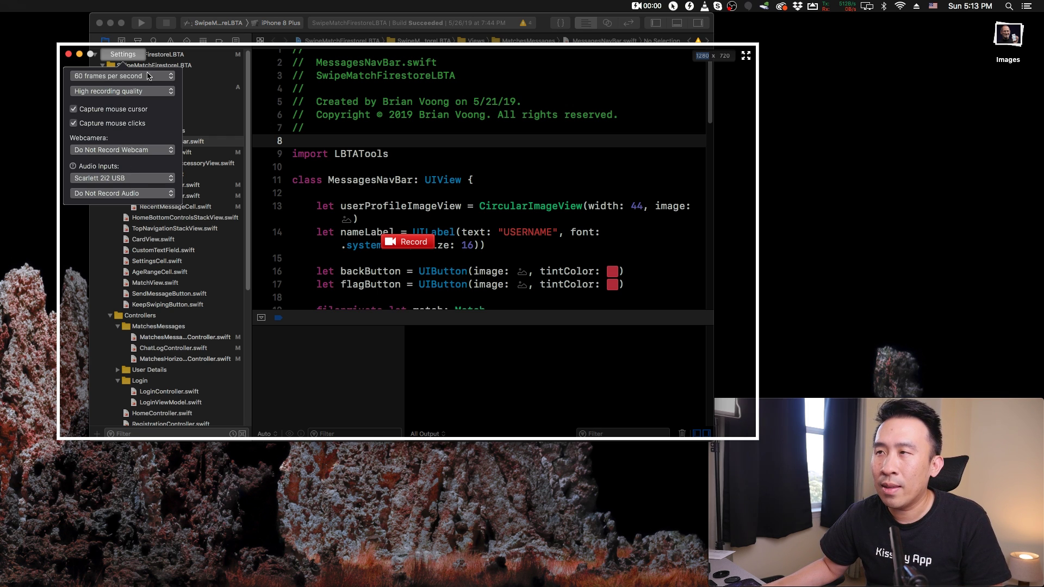
pyautogui.click(273, 116)
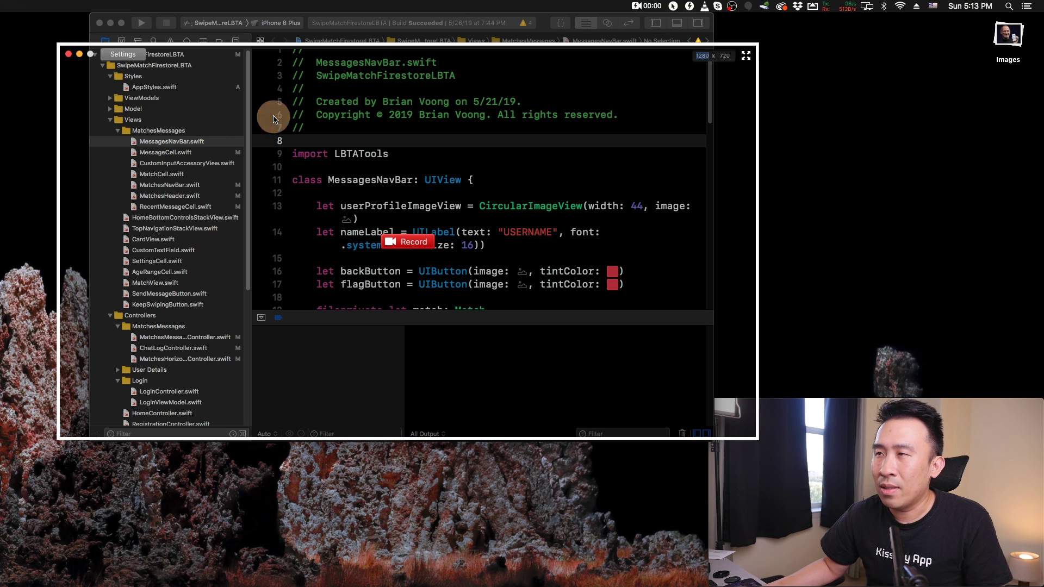
# Step: Start recording, then resize and move the Xcode window into the capture area
pyautogui.click(403, 242)
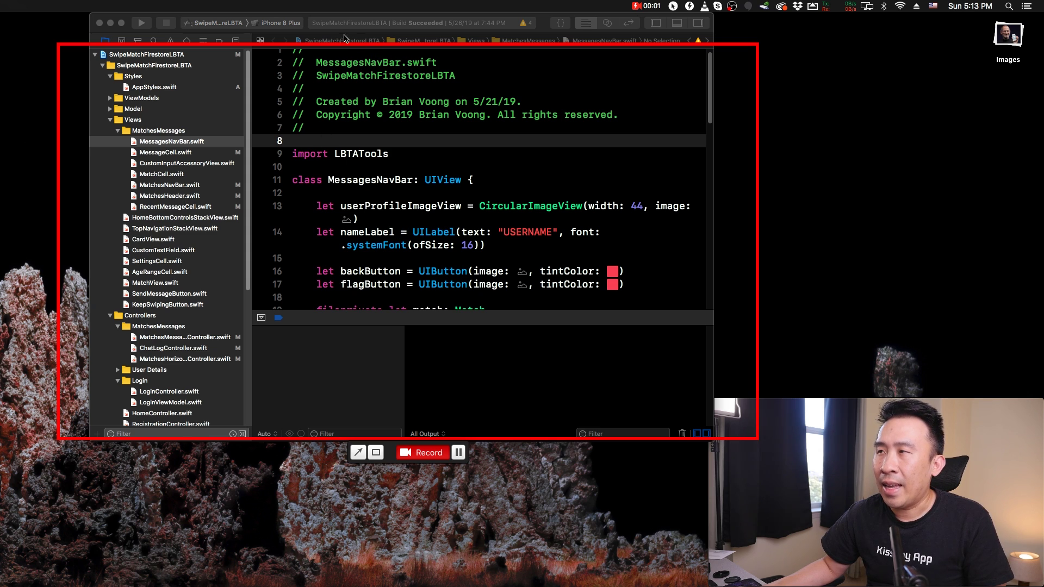
pyautogui.moveTo(714, 18); pyautogui.dragTo(682, 53)
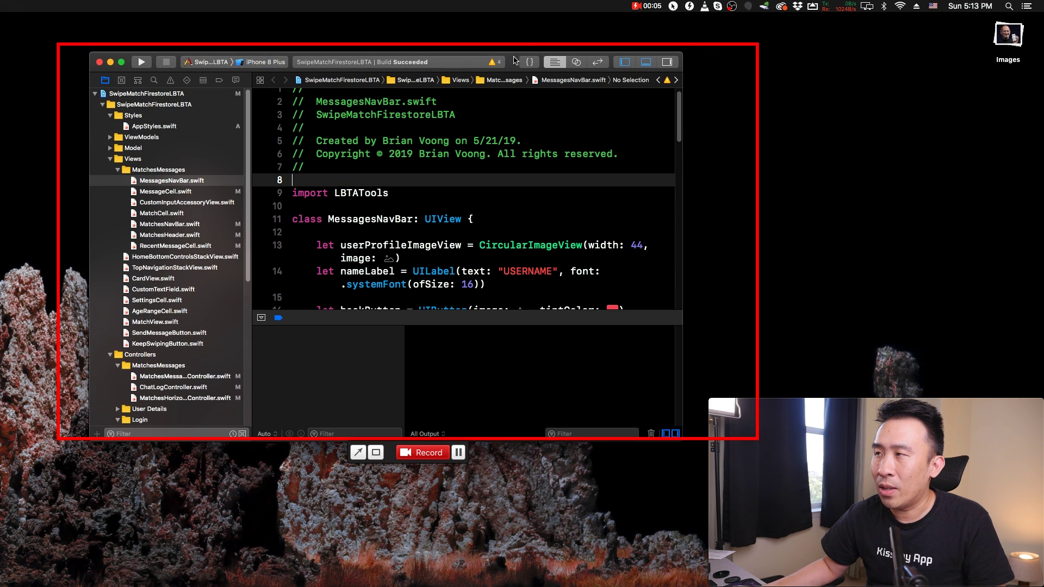
pyautogui.moveTo(515, 60); pyautogui.dragTo(487, 55)
# Step: Open MessageCell.swift, click into line 55, and stop the recording
pyautogui.click(442, 172)
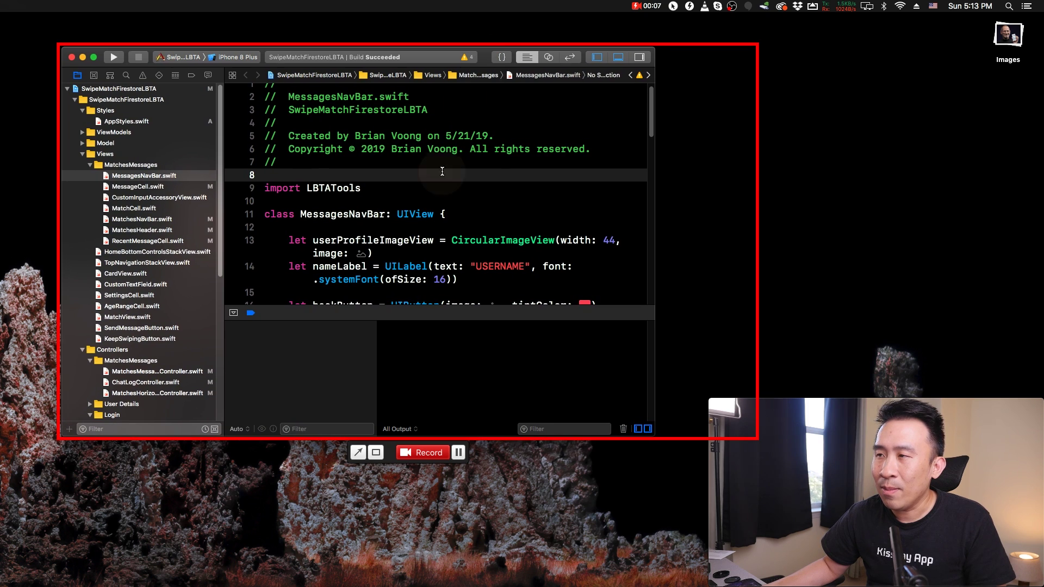
pyautogui.click(457, 200)
pyautogui.click(179, 187)
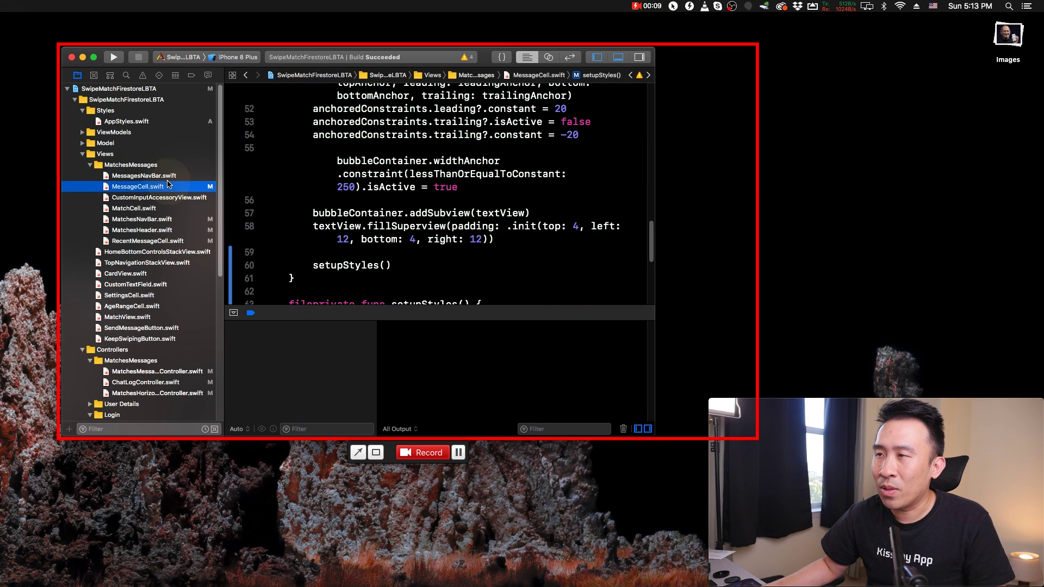
pyautogui.click(156, 187)
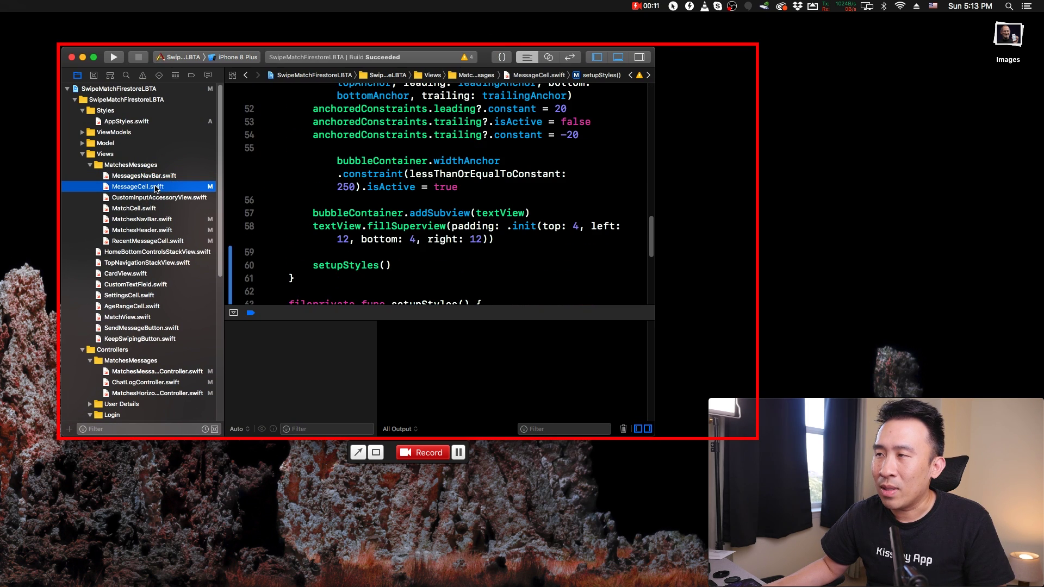
pyautogui.click(347, 162)
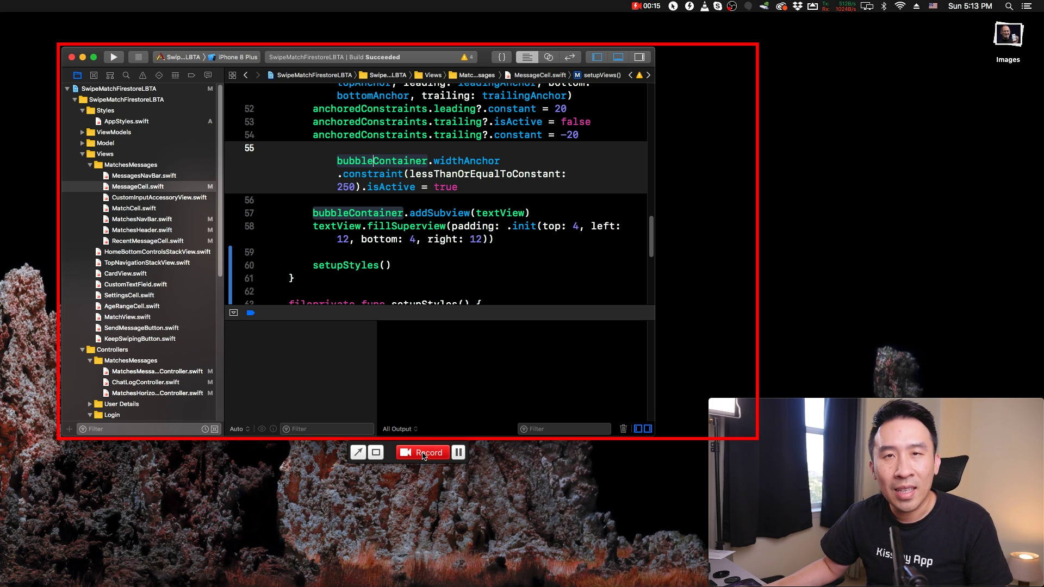
pyautogui.click(423, 454)
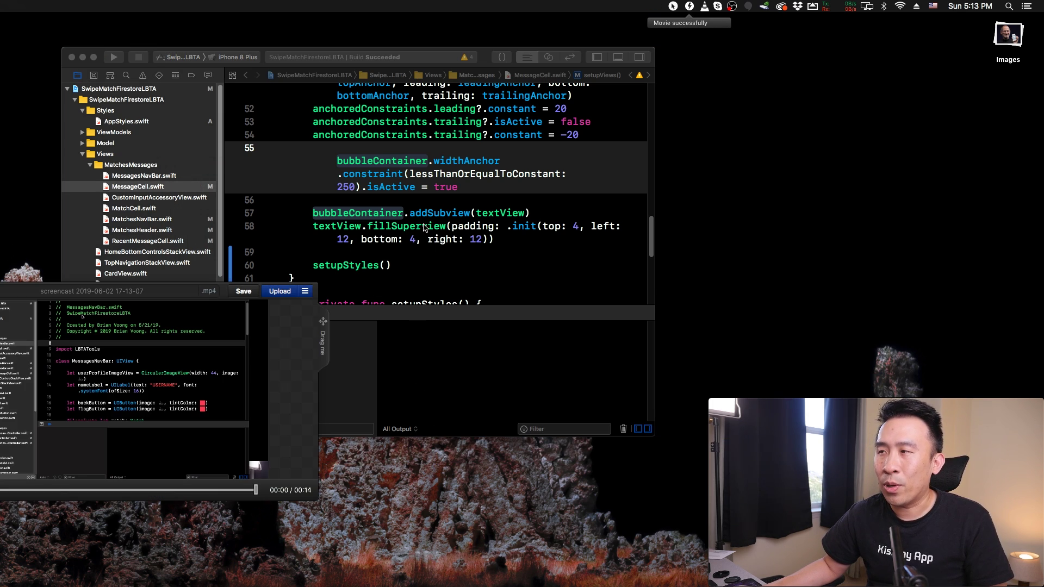
# Step: Move and enlarge the screencast preview, play it, and pause around 00:10
pyautogui.moveTo(2, 294); pyautogui.dragTo(163, 185)
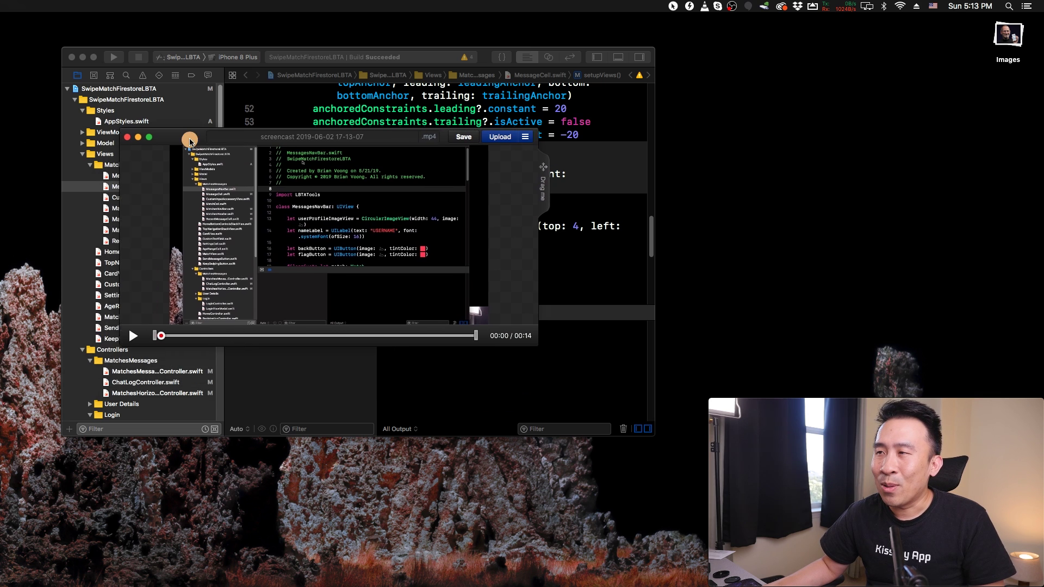
pyautogui.moveTo(165, 185); pyautogui.dragTo(189, 142)
pyautogui.moveTo(541, 346); pyautogui.dragTo(610, 409)
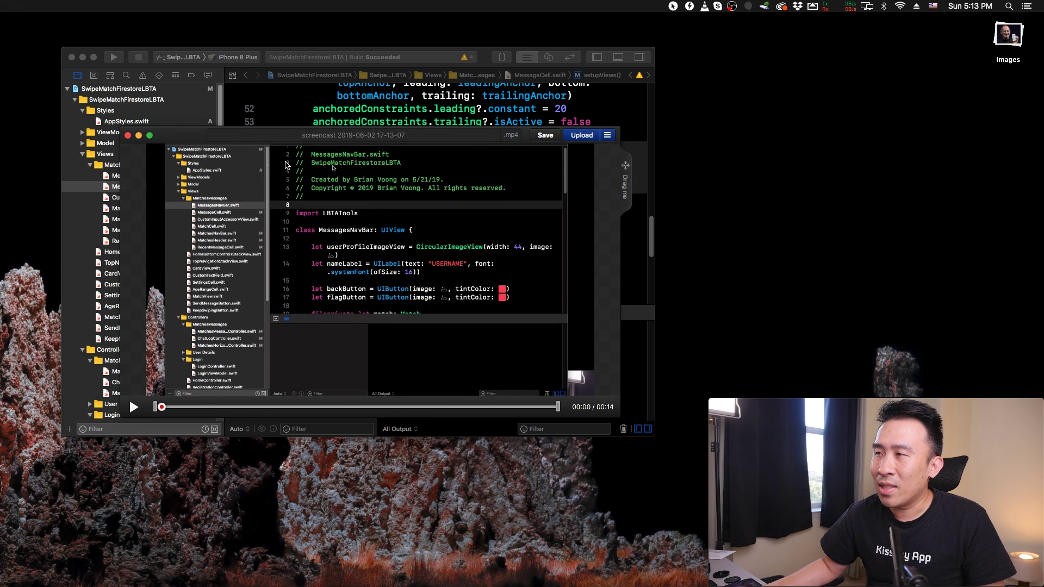
pyautogui.moveTo(152, 353); pyautogui.dragTo(140, 295)
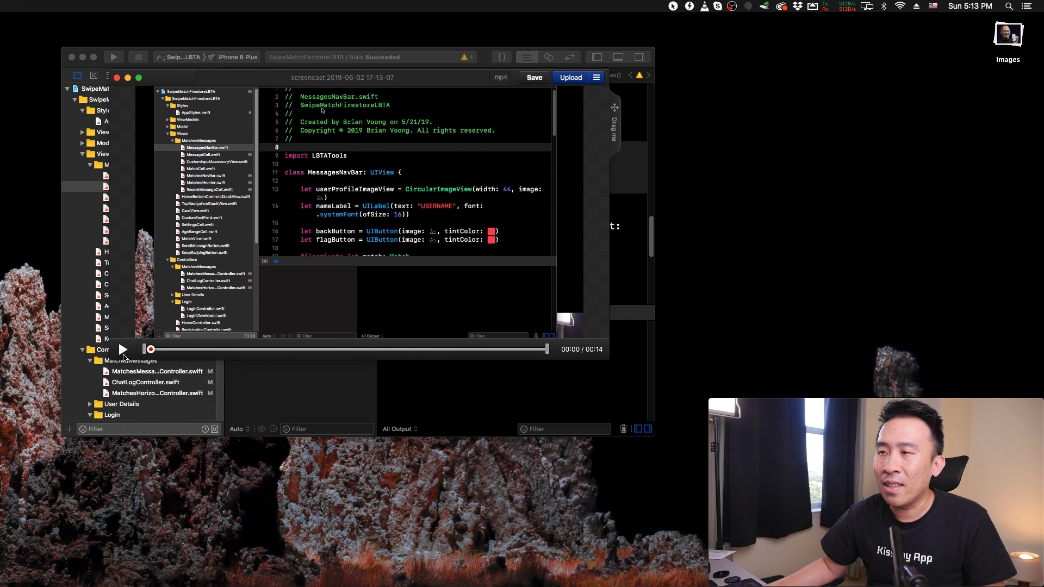
pyautogui.click(124, 349)
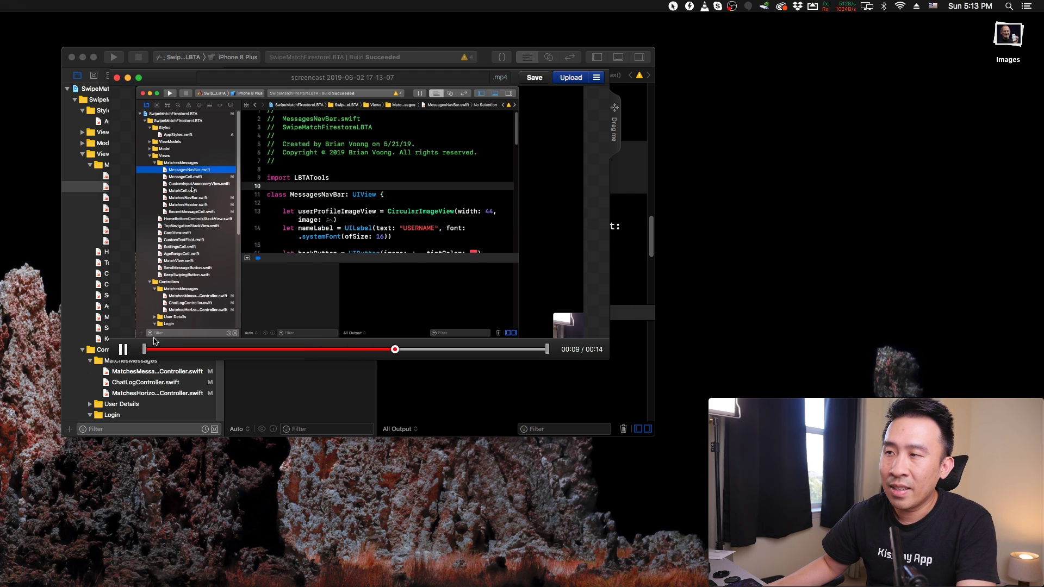
pyautogui.click(124, 350)
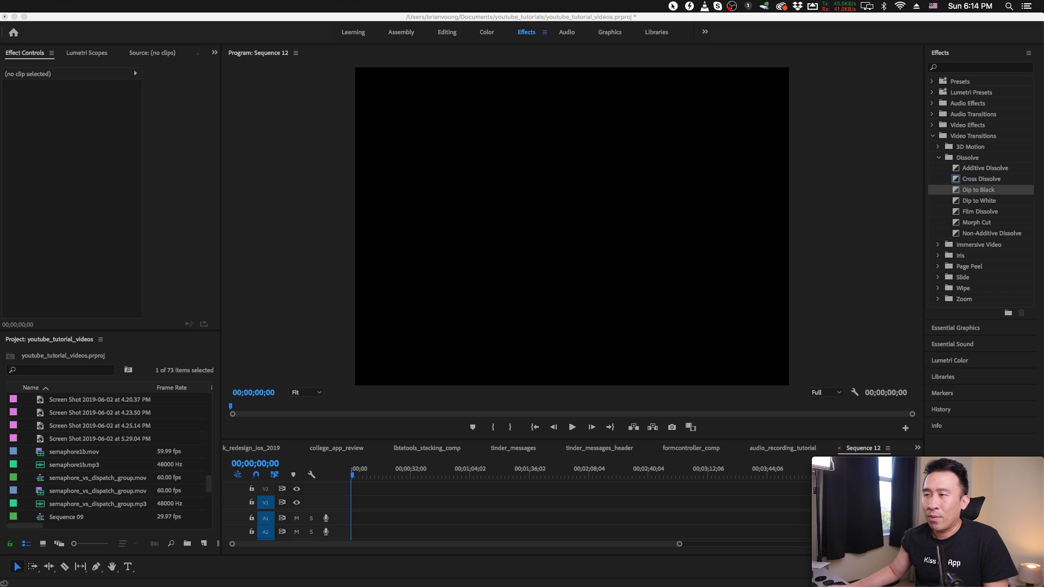
# Step: Import audio_recording_tutorial3.mp3 and .mp4 from the youtube_tutorials folder, then select the .mp4
pyautogui.press('super+Tab')
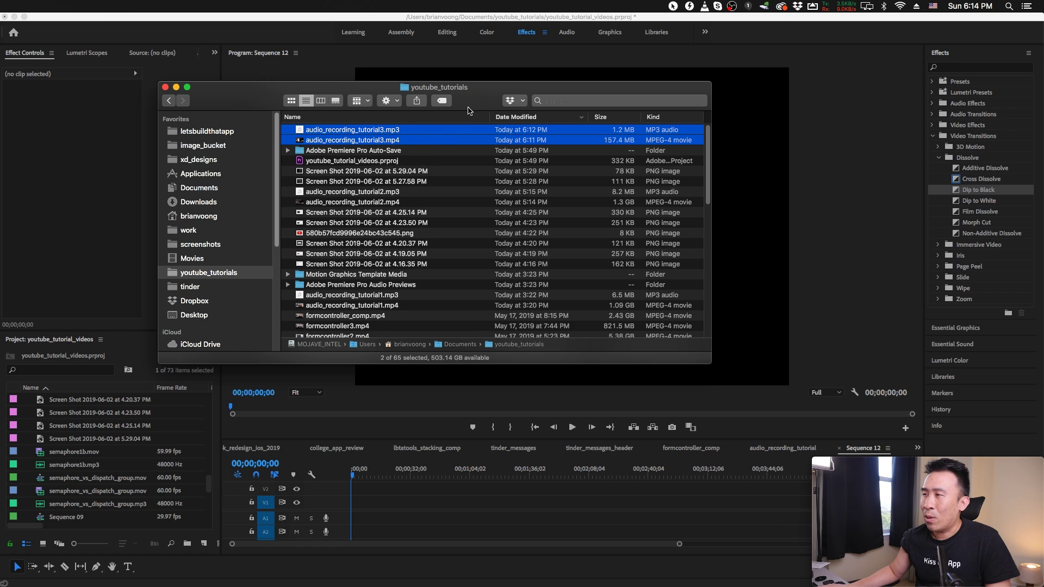
pyautogui.moveTo(491, 98); pyautogui.dragTo(517, 55)
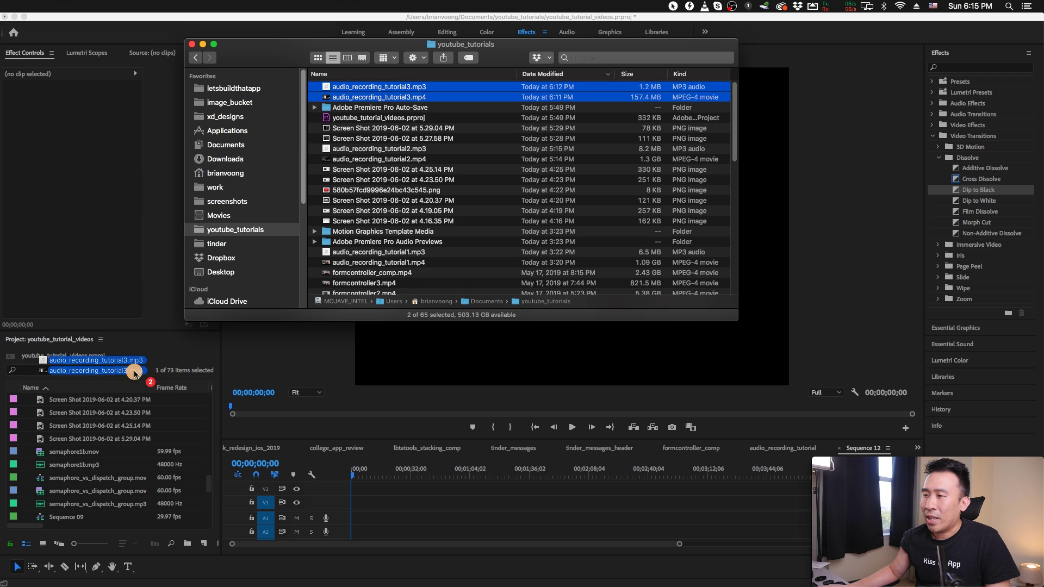
pyautogui.moveTo(413, 98); pyautogui.dragTo(119, 450)
pyautogui.moveTo(446, 124); pyautogui.dragTo(162, 433)
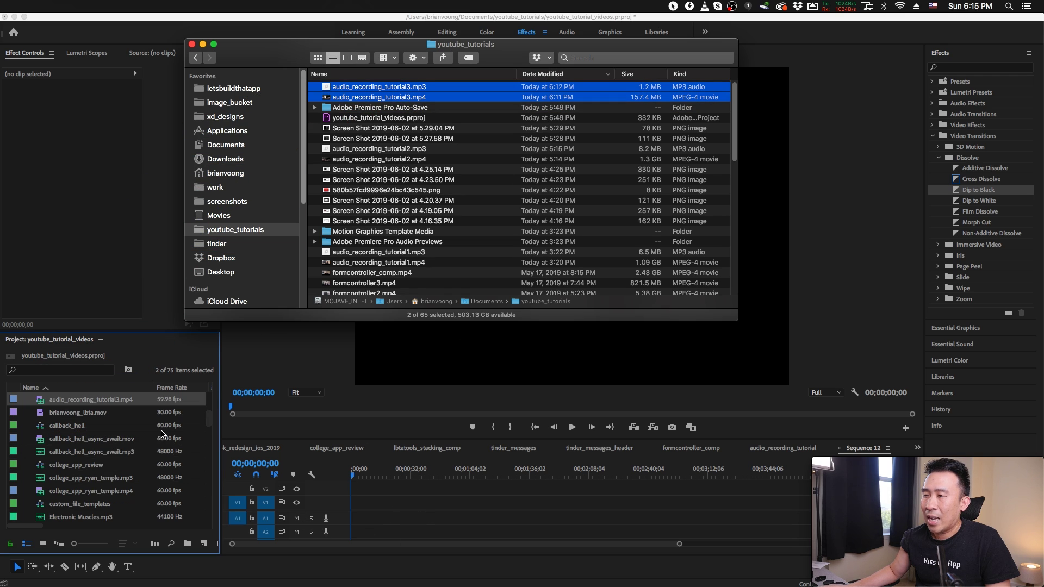
pyautogui.scroll(5, 136, 434)
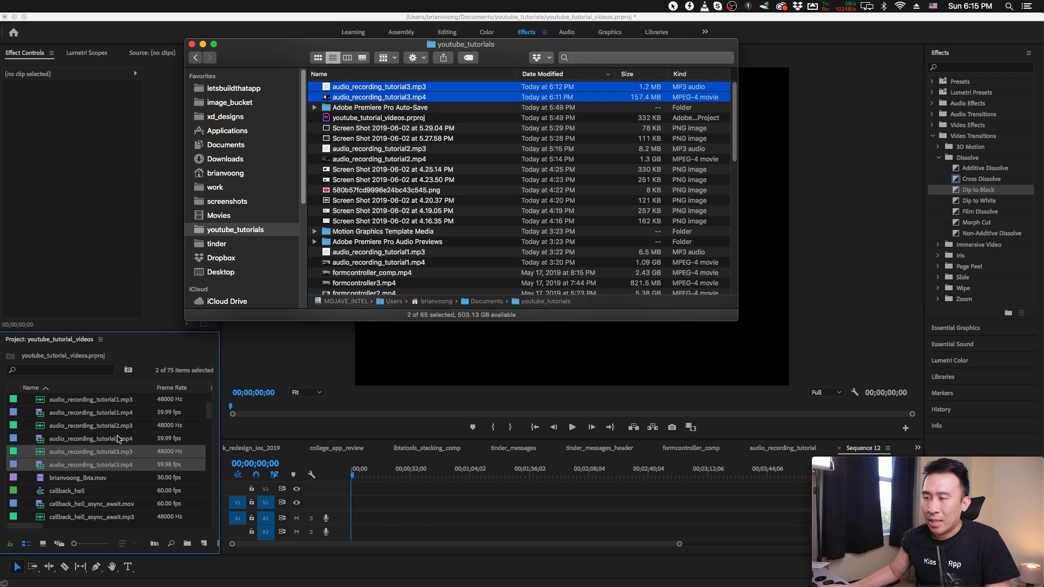
pyautogui.click(115, 455)
pyautogui.click(124, 463)
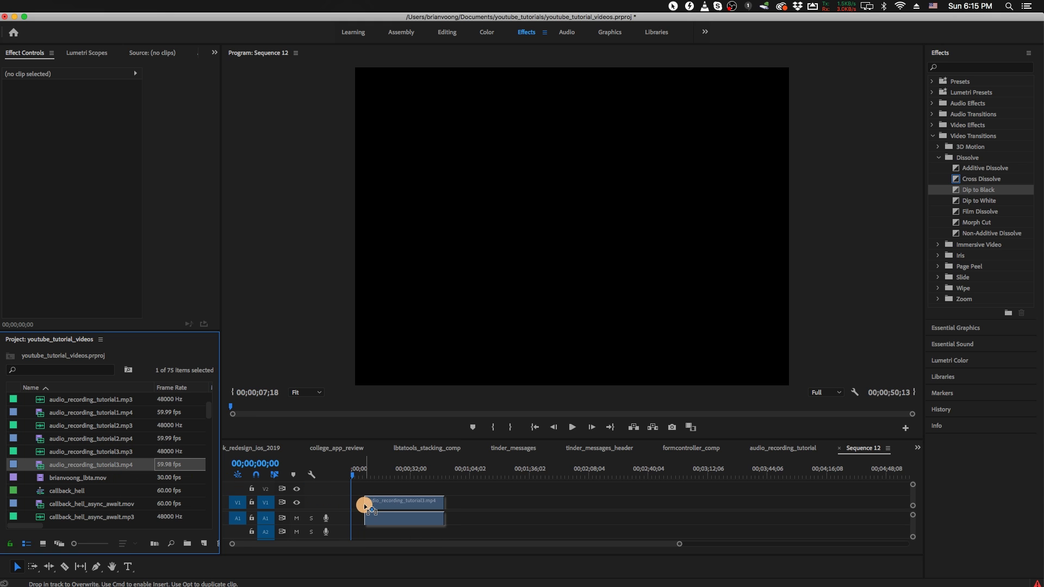
# Step: Place audio_recording_tutorial3.mp4 on the timeline and match the sequence settings to the clip
pyautogui.moveTo(116, 466); pyautogui.dragTo(366, 502)
pyautogui.click(528, 330)
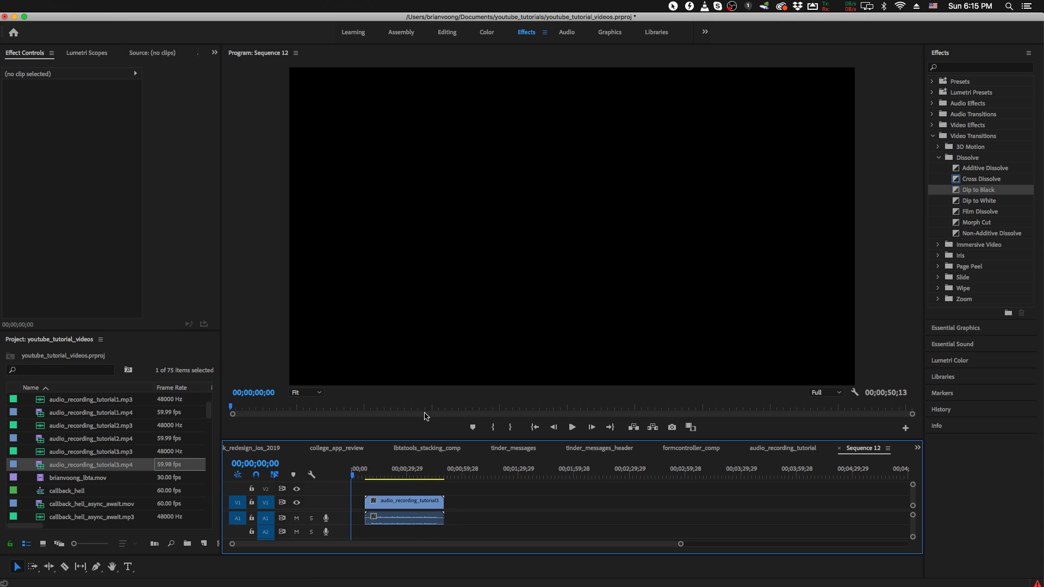
pyautogui.moveTo(387, 439); pyautogui.dragTo(387, 392)
pyautogui.click(388, 426)
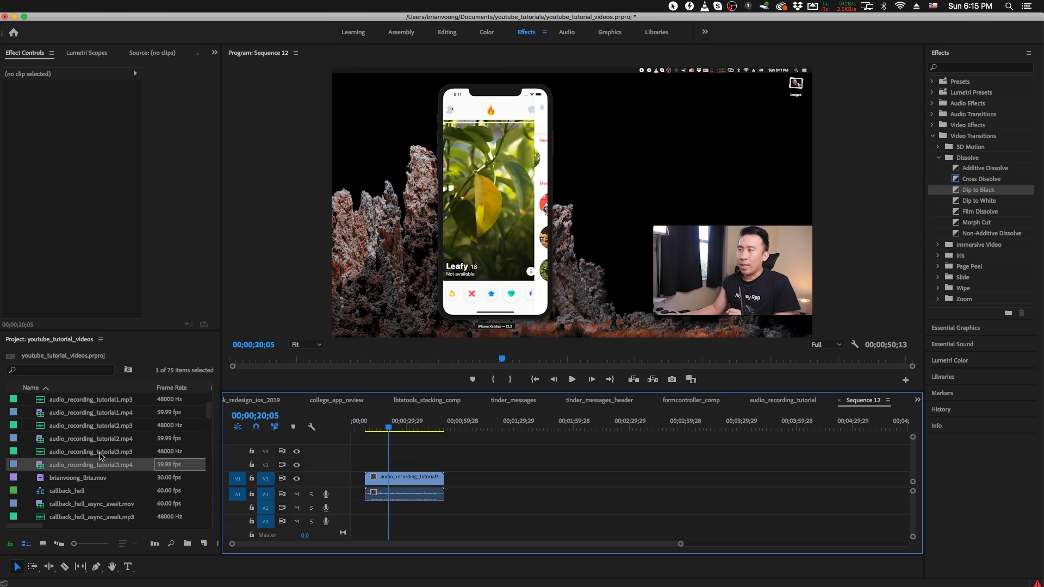
# Step: Add the tutorial3 voice MP3 to track A2, then zoom in and preview playback
pyautogui.moveTo(78, 455); pyautogui.dragTo(383, 508)
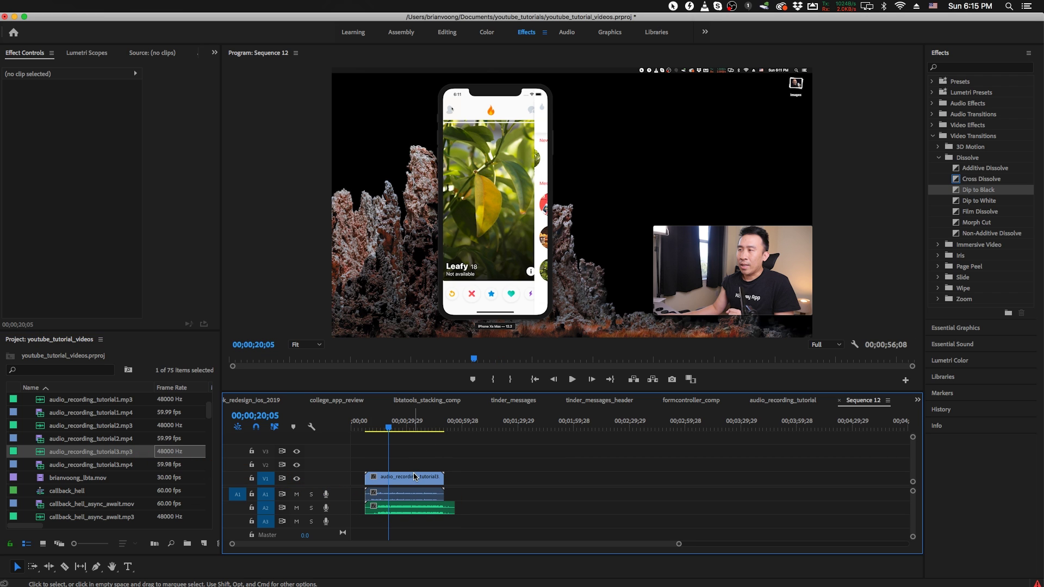
pyautogui.press('=')
pyautogui.press('=')
pyautogui.press('=')
pyautogui.press('=')
pyautogui.press('space')
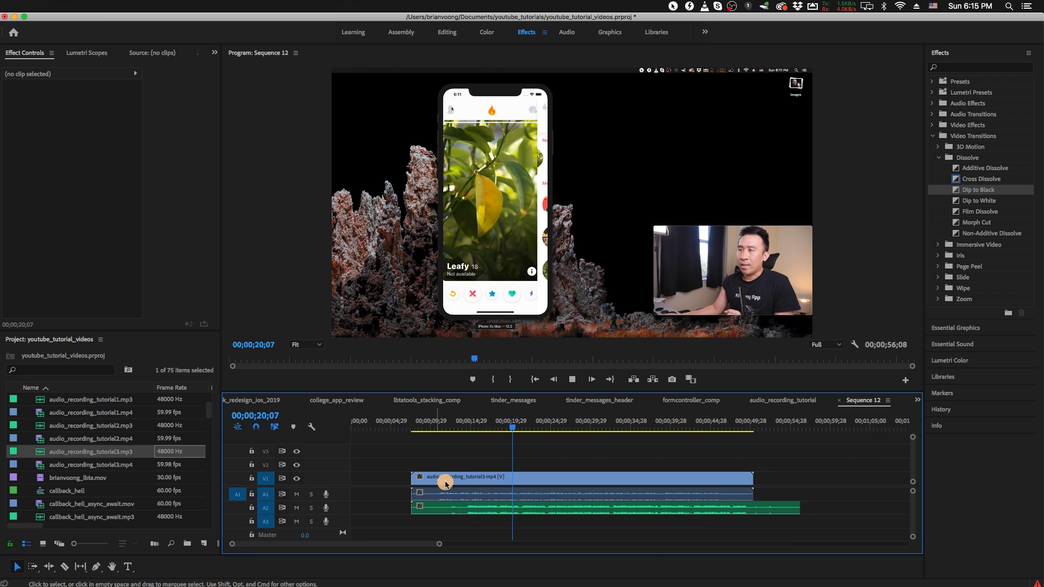
pyautogui.press('space')
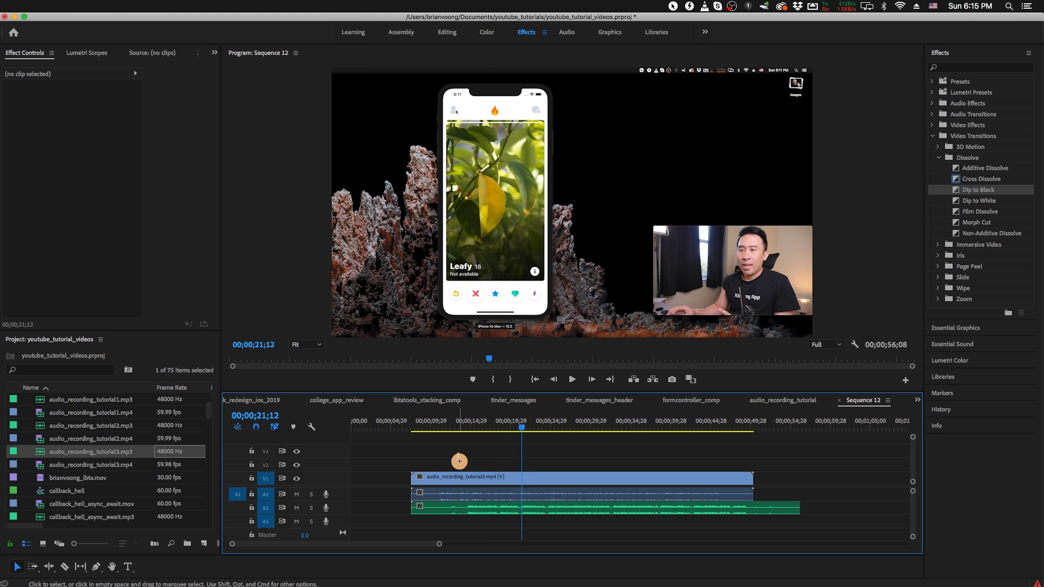
# Step: Synchronize the video and both audio clips by Audio track channel 1
pyautogui.moveTo(459, 461); pyautogui.dragTo(483, 500)
pyautogui.rightClick(477, 483)
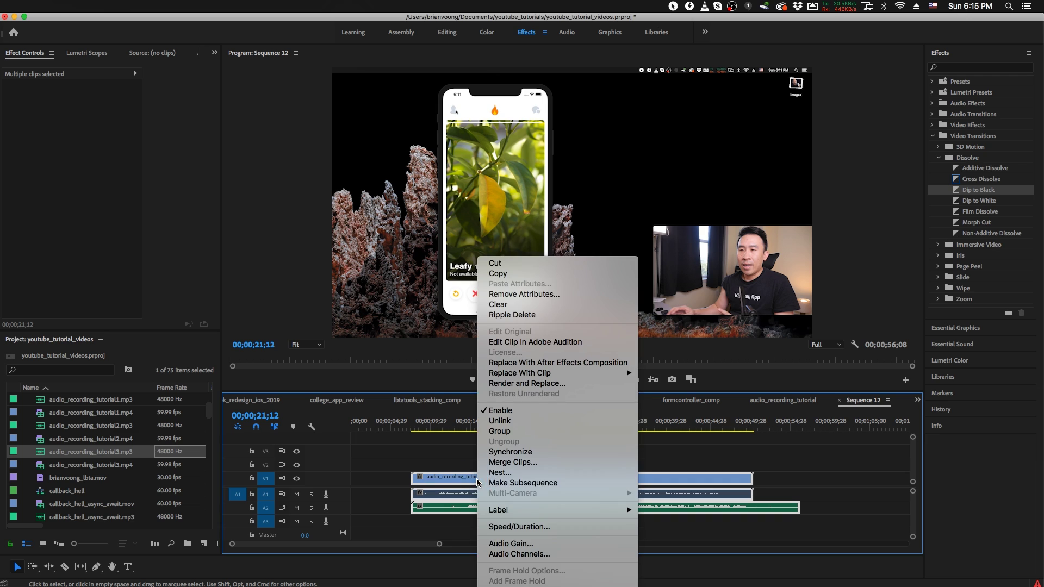
pyautogui.click(503, 453)
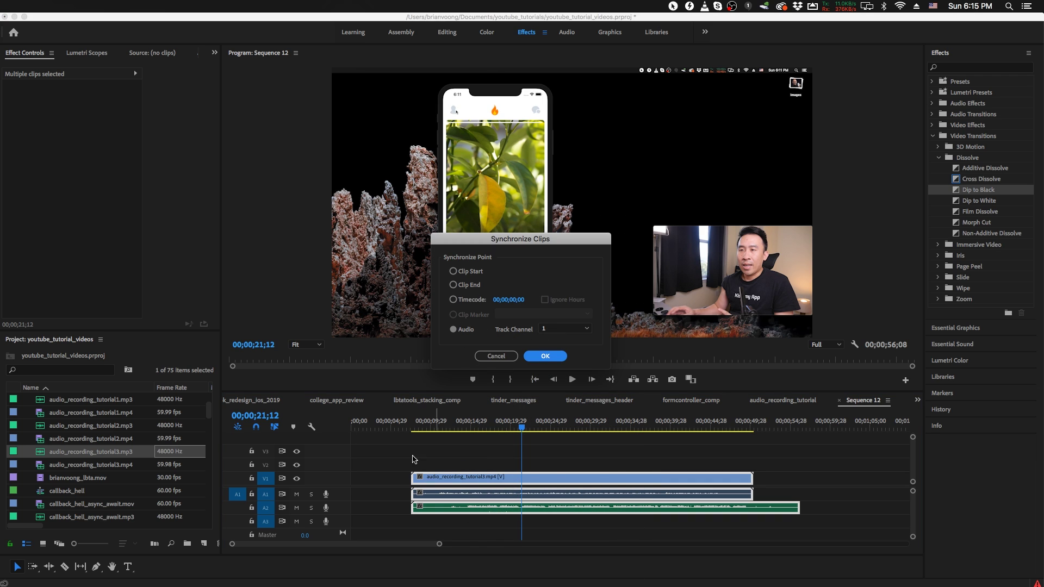
pyautogui.click(548, 361)
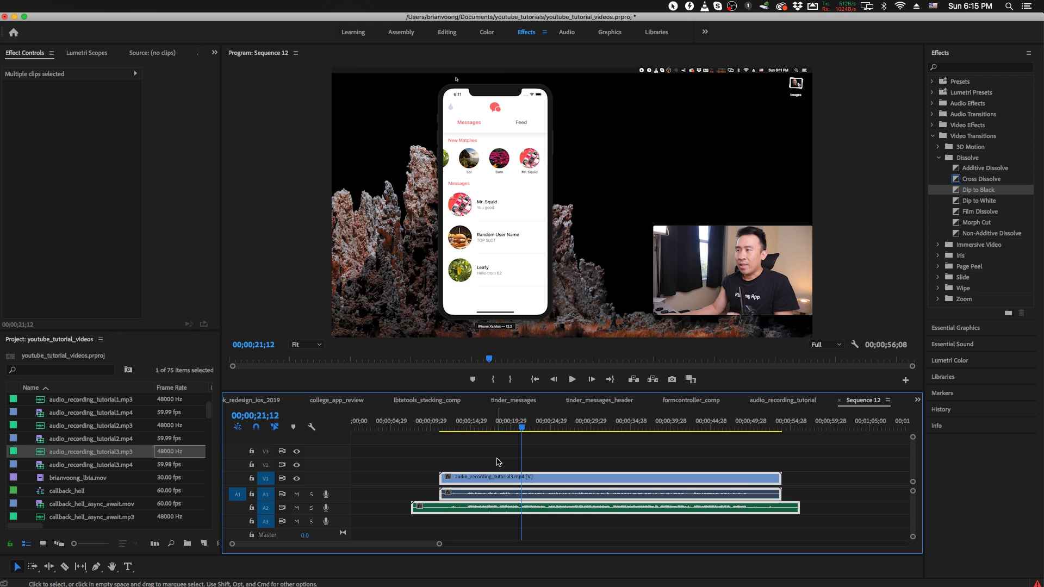
pyautogui.click(502, 454)
pyautogui.moveTo(479, 428); pyautogui.dragTo(520, 431)
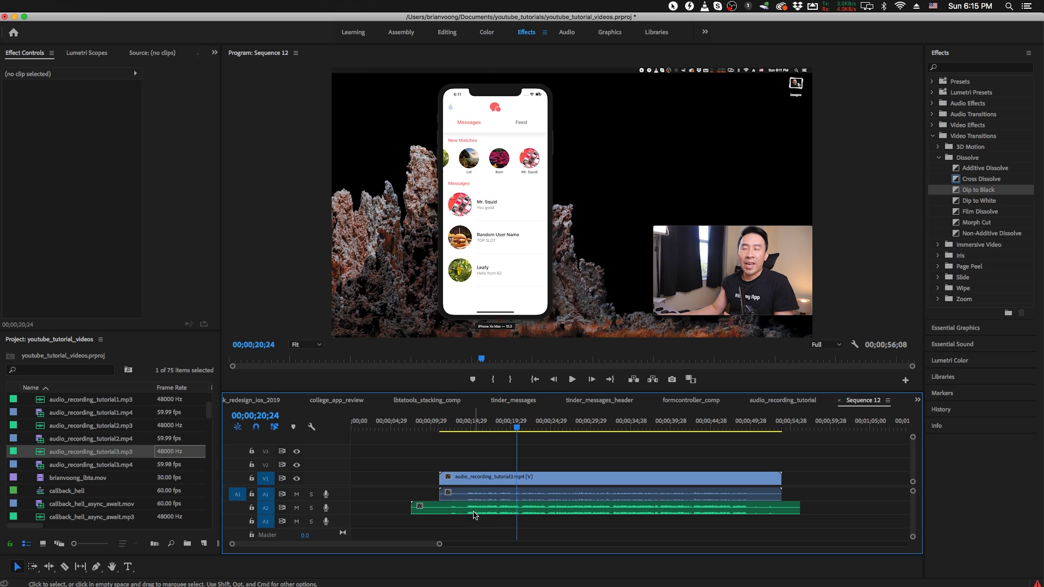
# Step: Select the green voice MP3 clip on A2 to show its 0 dB volume settings
pyautogui.click(501, 510)
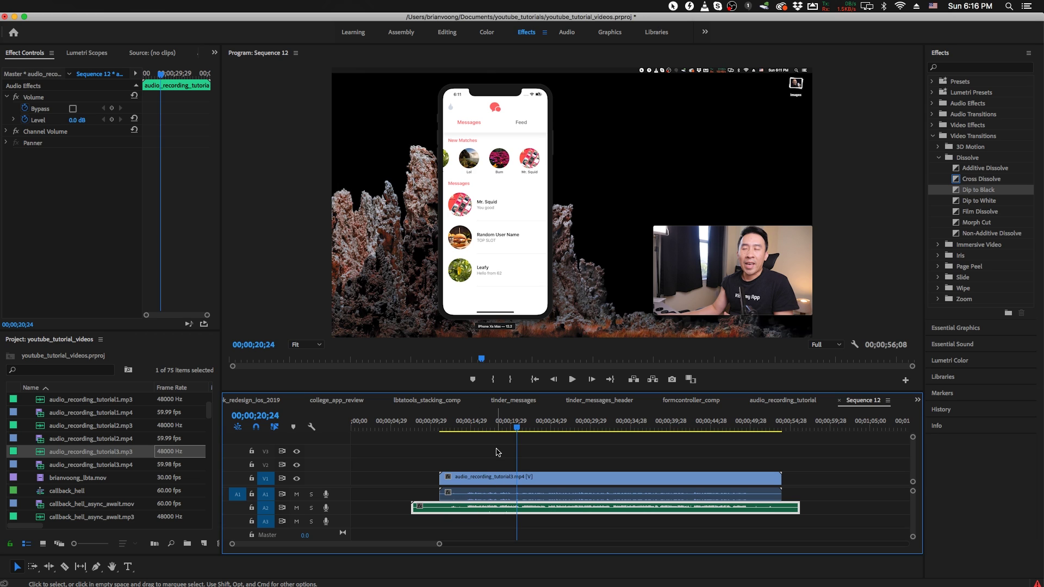